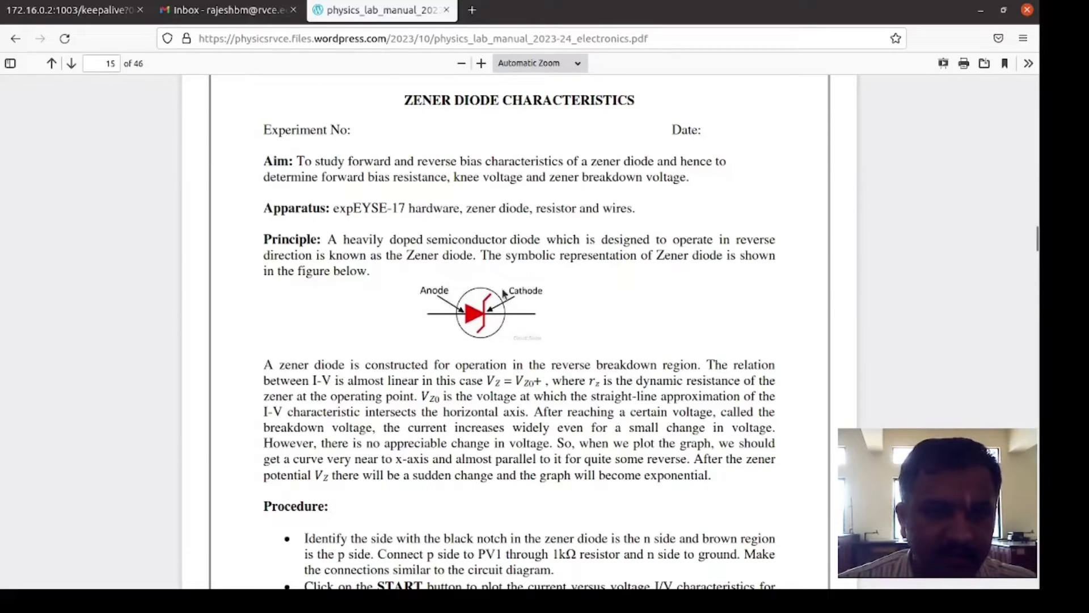
Review the Zener diode circuit diagram in the lab manual and the photos of the components and the wired breadboard
scroll(491, 292, "up", 15)
scroll(491, 290, "up", 3)
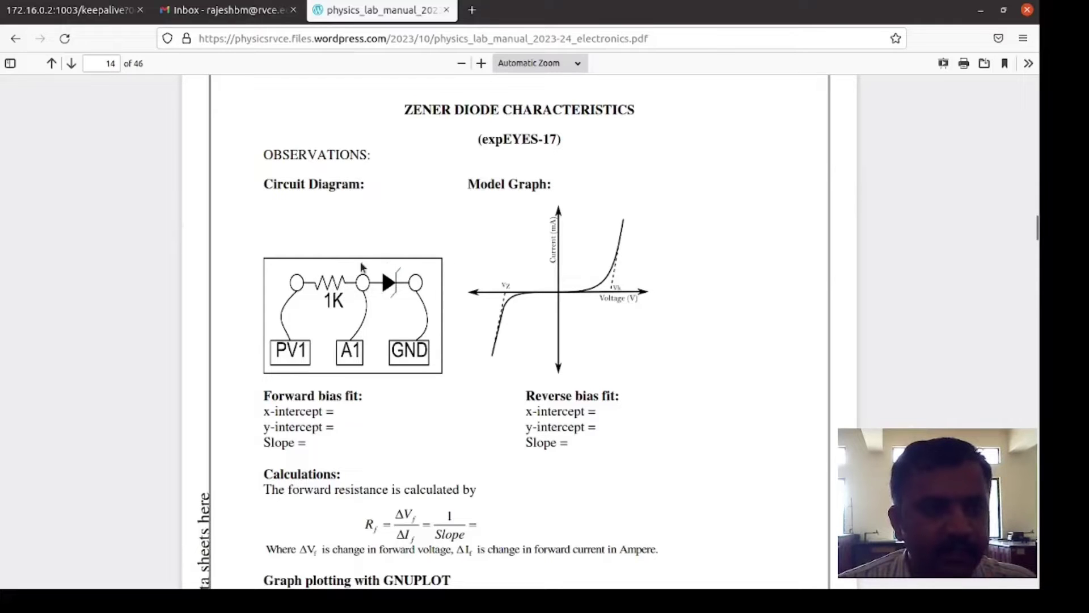
left_click(13, 250)
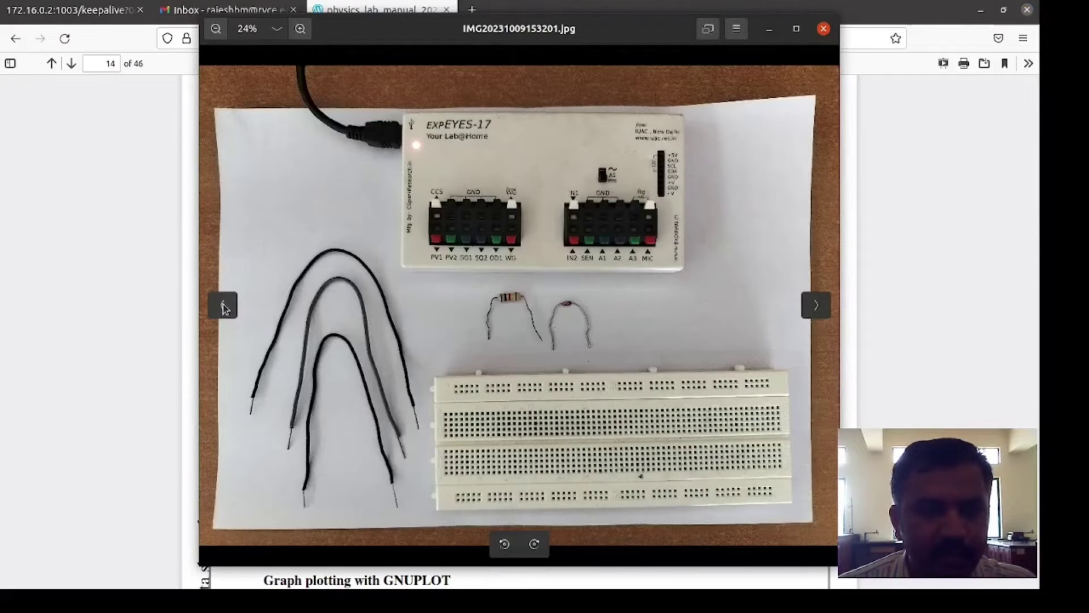
left_click(222, 305)
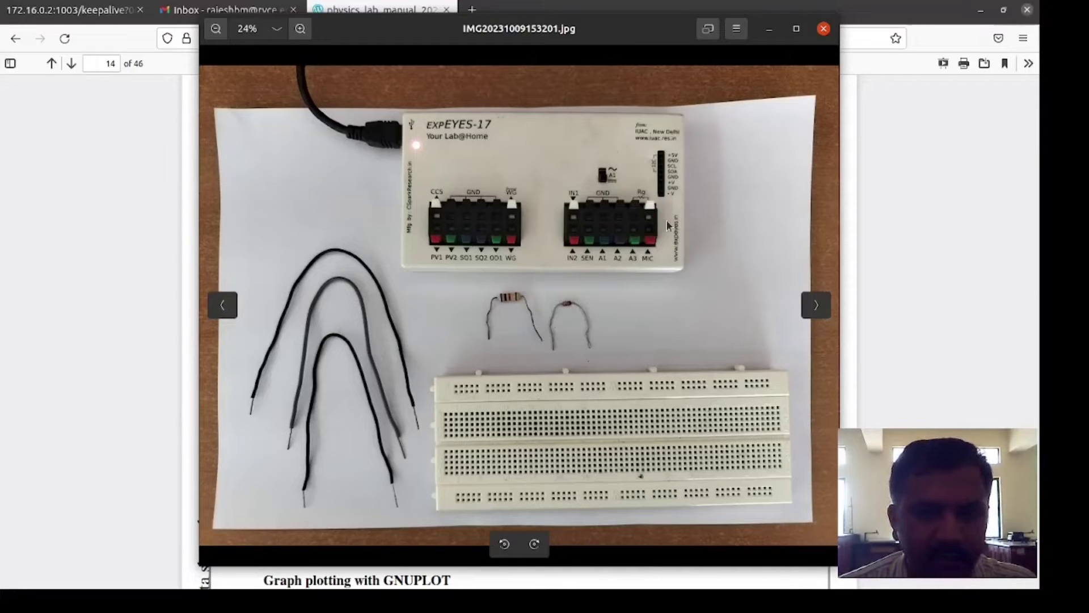
left_click(811, 307)
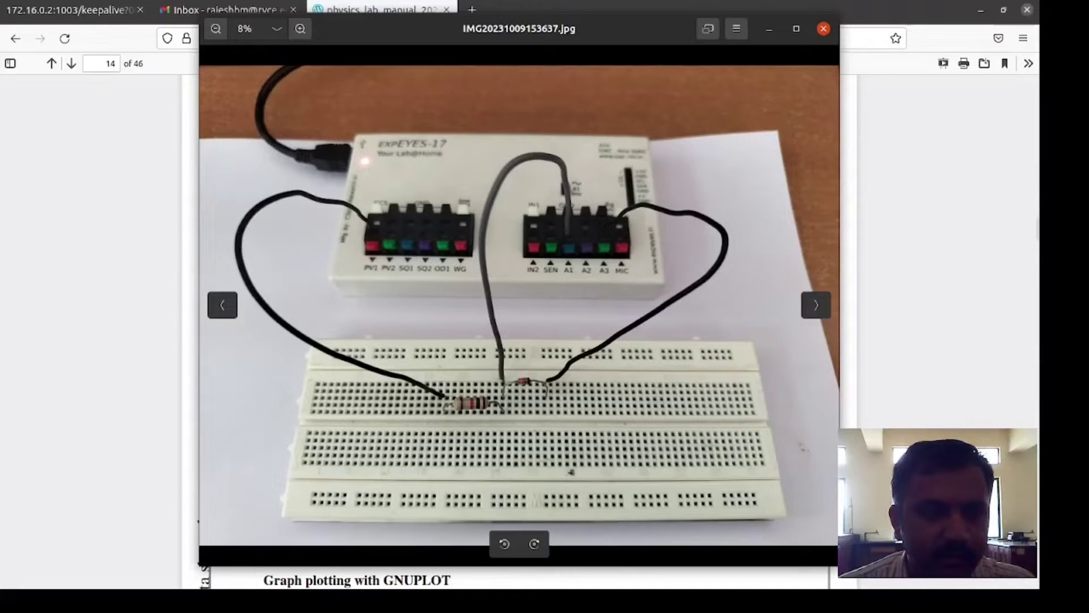
Play the video VID20231009153711.mp4 showing the wiring between the breadboard and the expEYES-17 terminals
left_click(1, 297)
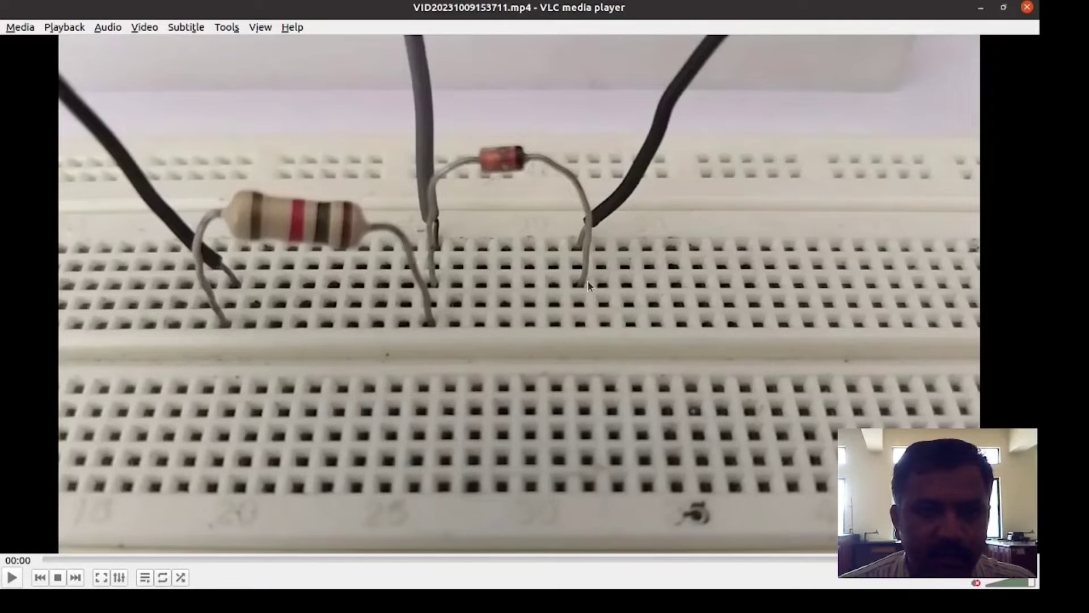
left_click(12, 577)
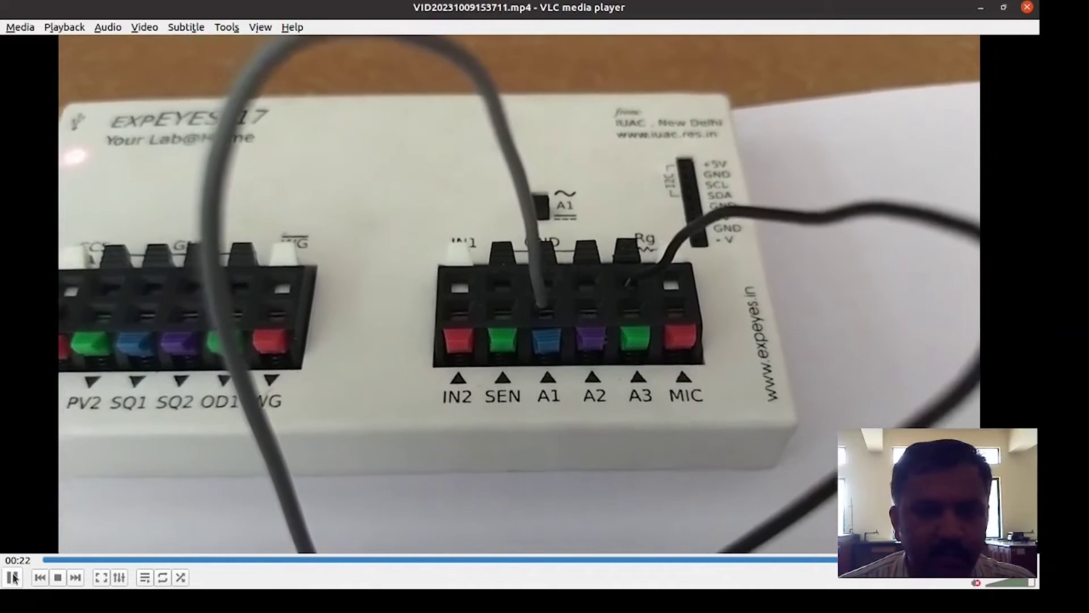
left_click(13, 577)
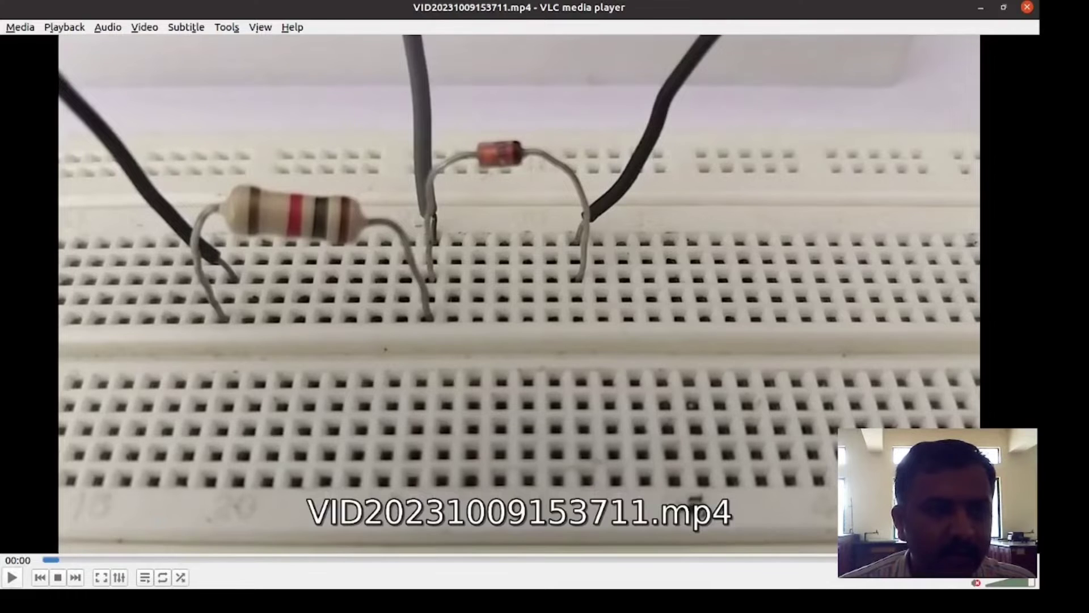
Switch to the expEYES-17 program, maximize it and open the Zener Diode Characteristics experiment from the RVCE Physics 1st Year set
left_click(3, 158)
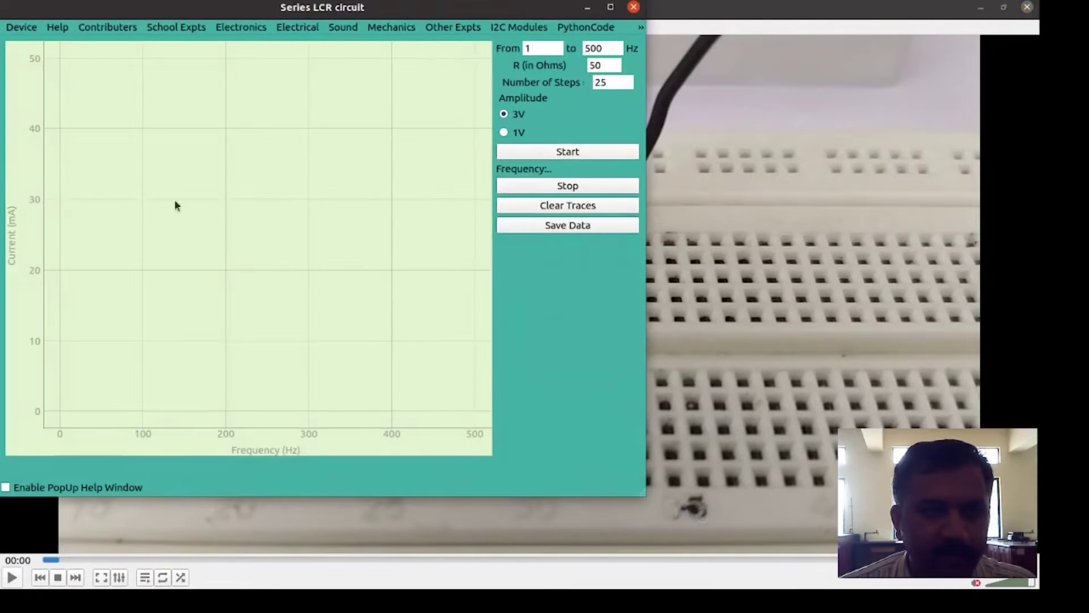
left_click(611, 7)
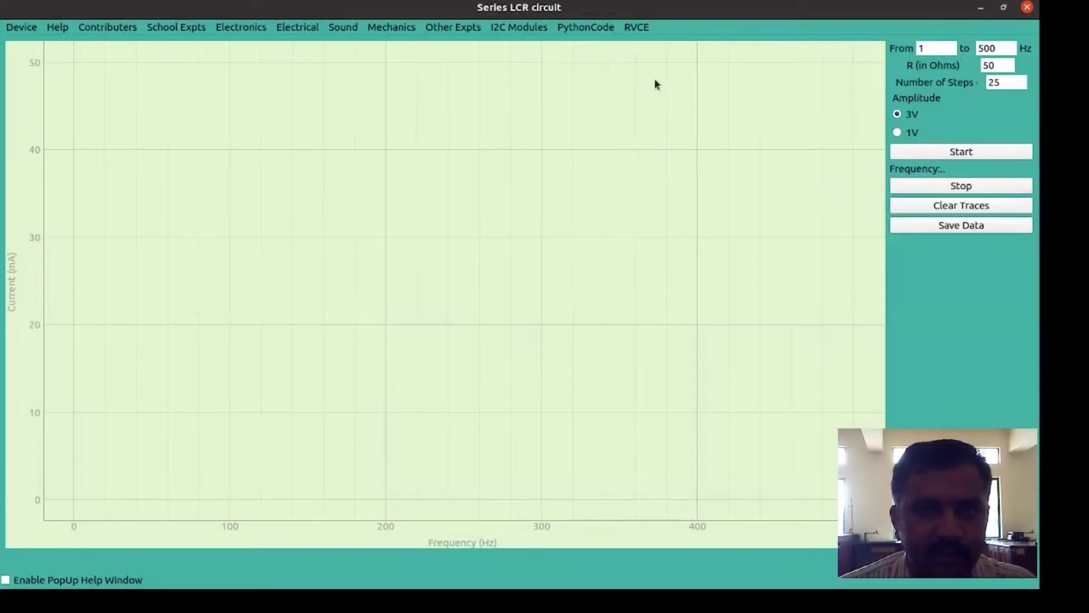
left_click(637, 28)
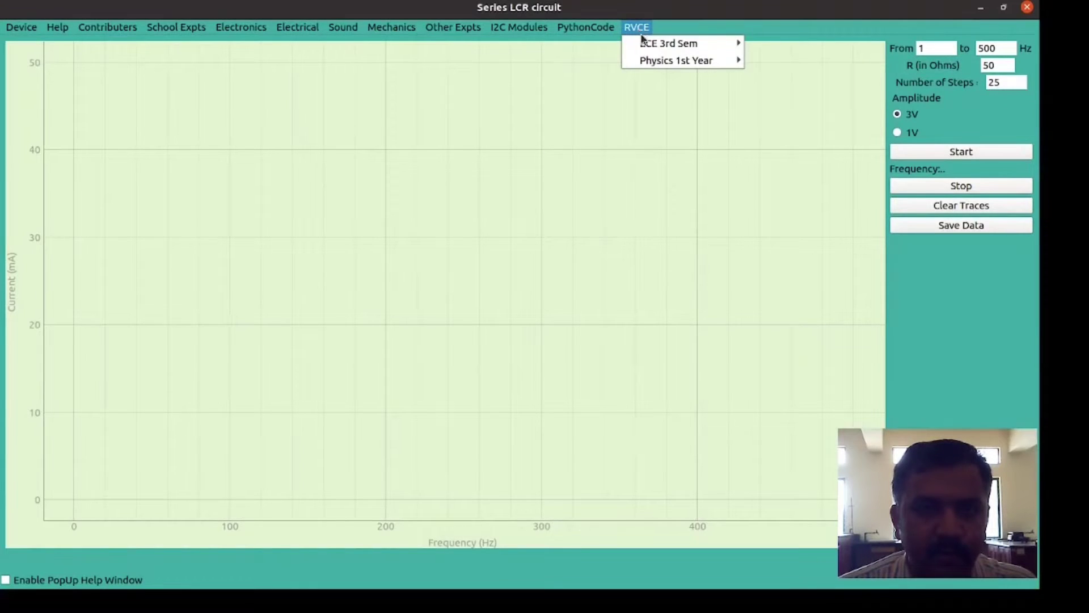
mouse_move(654, 62)
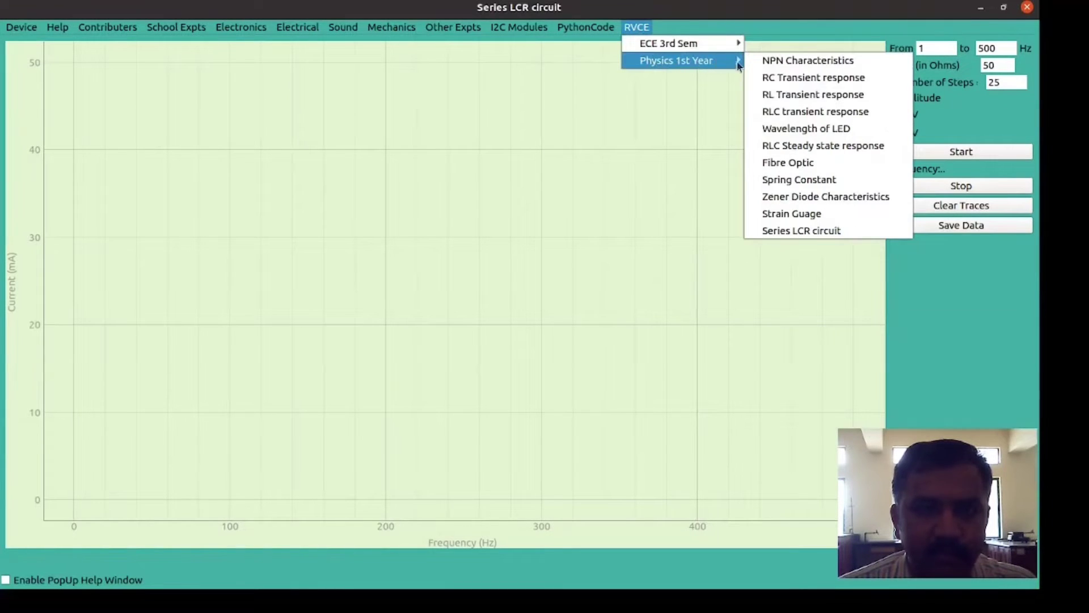
left_click(804, 199)
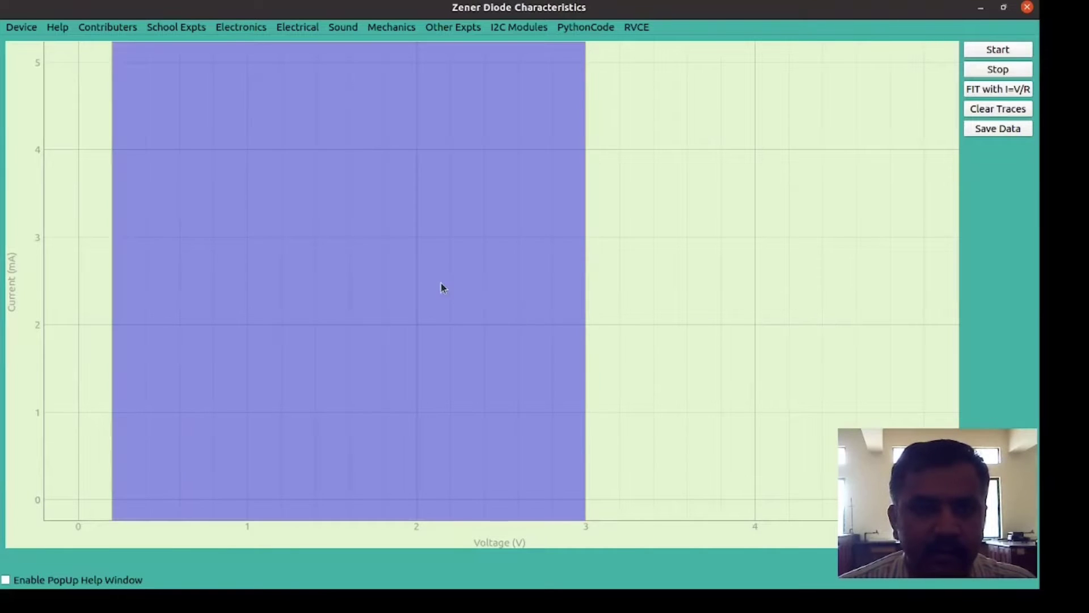
Shift the fit region along the voltage axis to span about 1.6 to 4.4 V
mouse_move(441, 283)
left_mouse_down()
mouse_move(759, 284)
mouse_move(503, 292)
mouse_move(795, 297)
mouse_move(560, 302)
mouse_move(681, 304)
left_mouse_up()
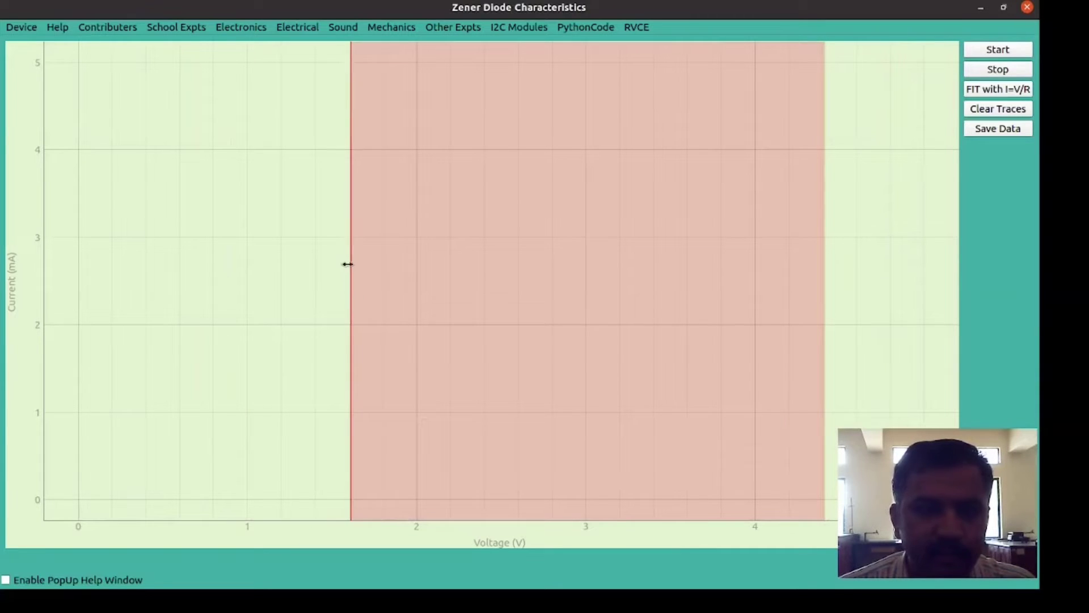
mouse_move(347, 264)
left_mouse_down()
mouse_move(416, 263)
mouse_move(348, 263)
left_mouse_up()
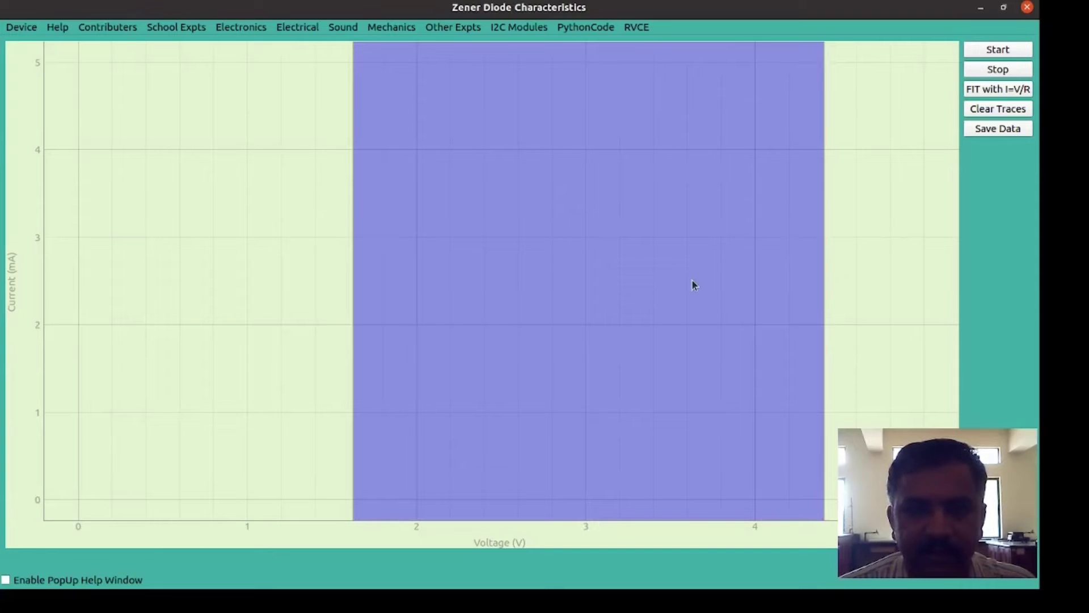
left_click_drag(692, 285, 684, 286)
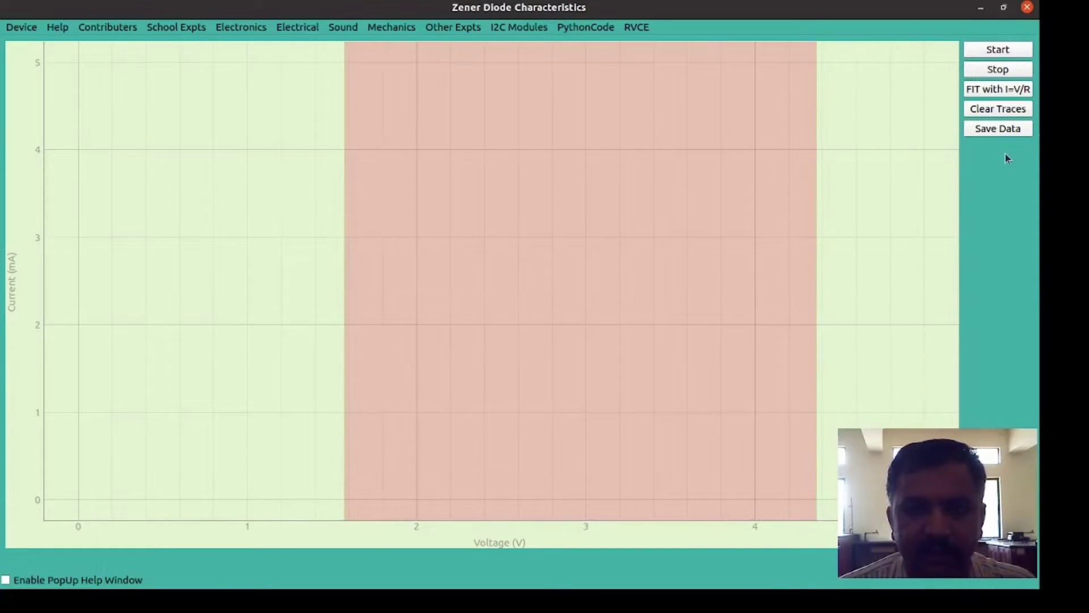
Reconnect the expEYES device and plot the Zener diode's current-voltage characteristic
left_click(998, 51)
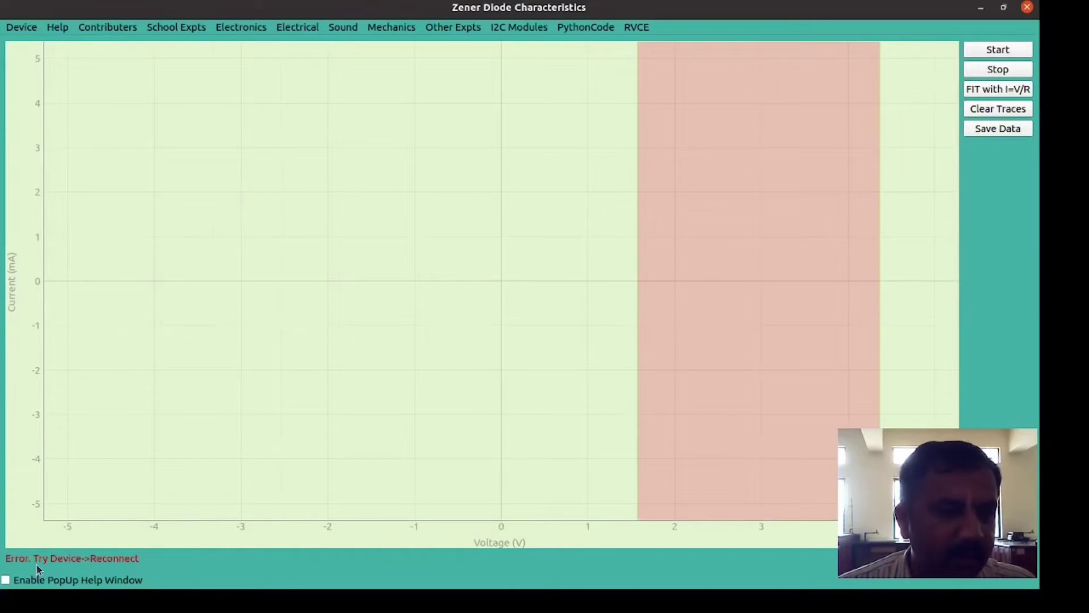
left_click(23, 28)
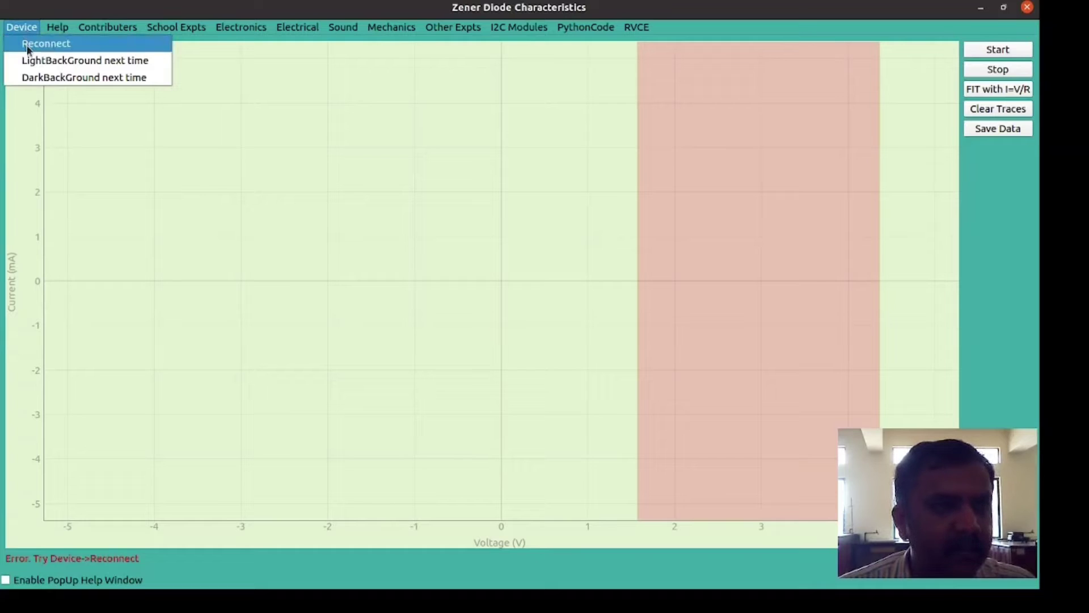
left_click(27, 48)
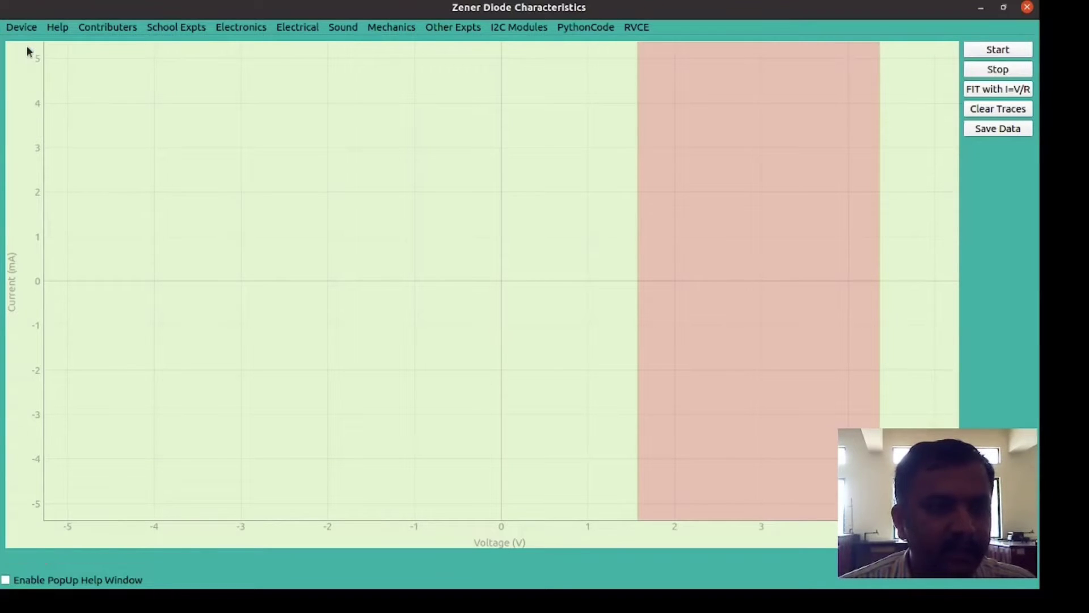
left_click(1000, 49)
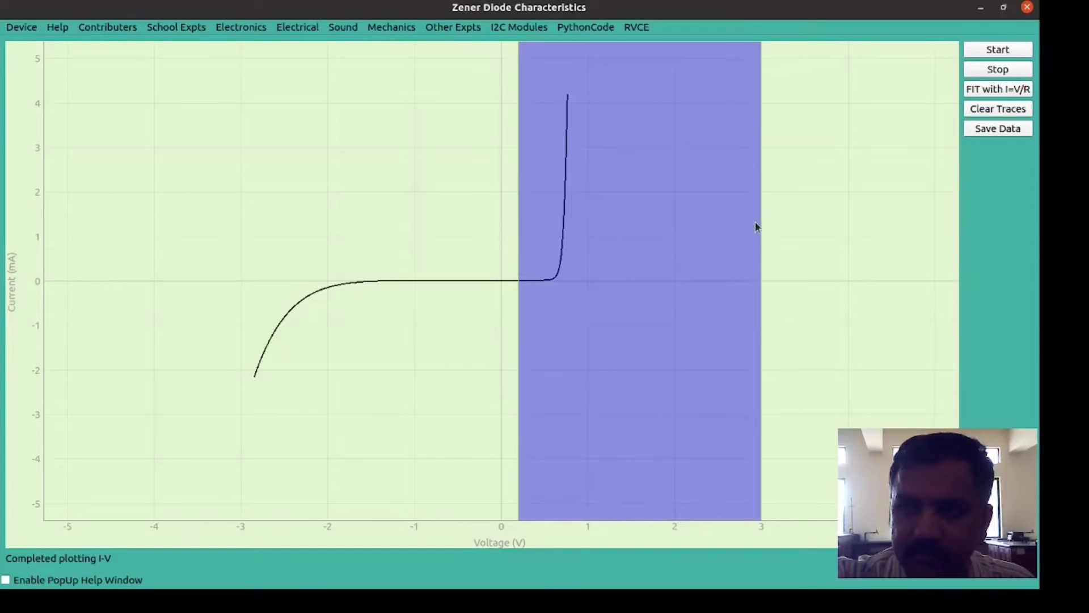
Narrow the fit region to the steep forward-bias part, about 0.7 to 0.8 V, and fit it with I=V/R
mouse_move(761, 221)
left_mouse_down()
mouse_move(539, 200)
mouse_move(560, 203)
left_mouse_up()
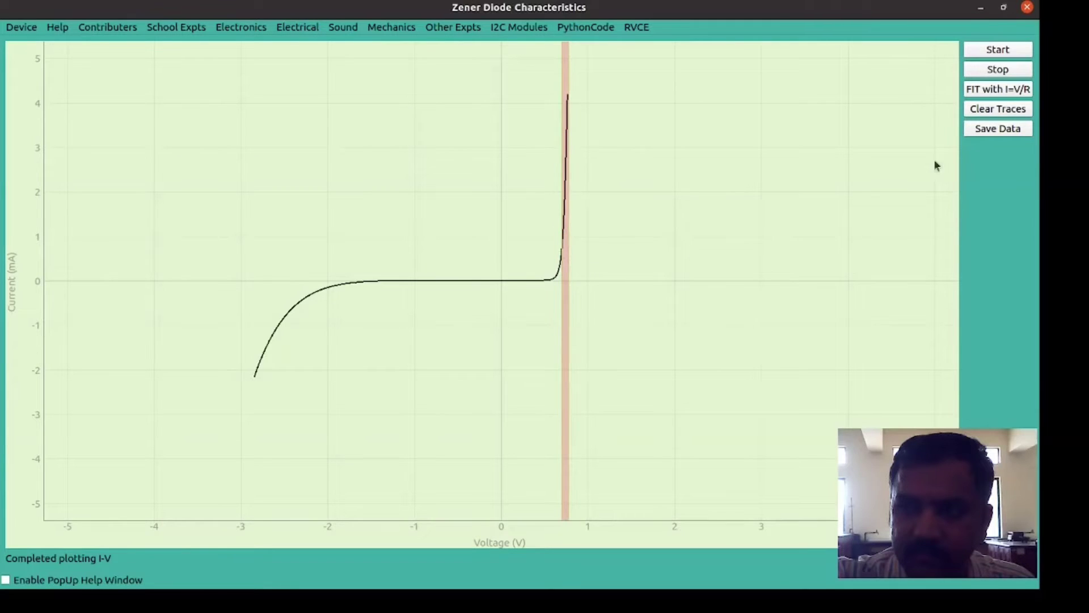
left_click(995, 91)
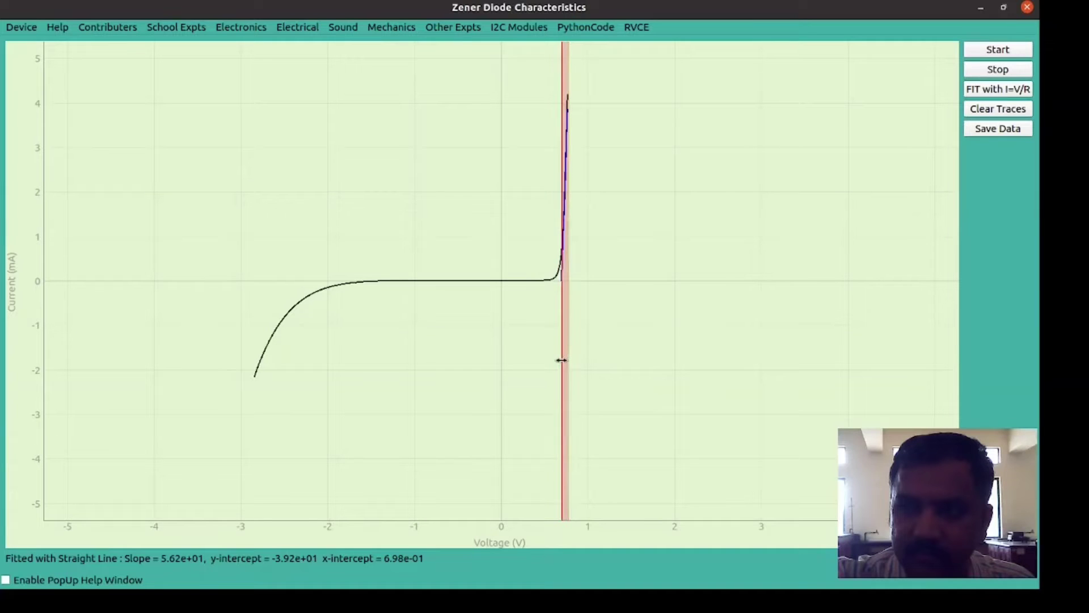
Set the fit region over the reverse breakdown part, about -2.8 to -2.4 V, and fit it with I=V/R
left_click_drag(561, 360, 280, 356)
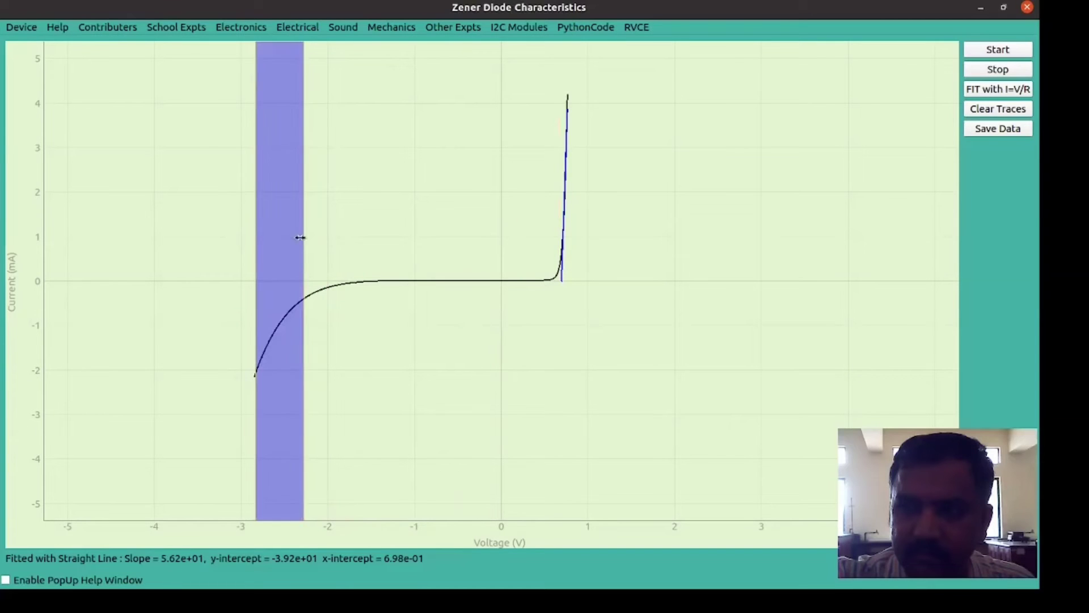
left_click_drag(300, 237, 293, 237)
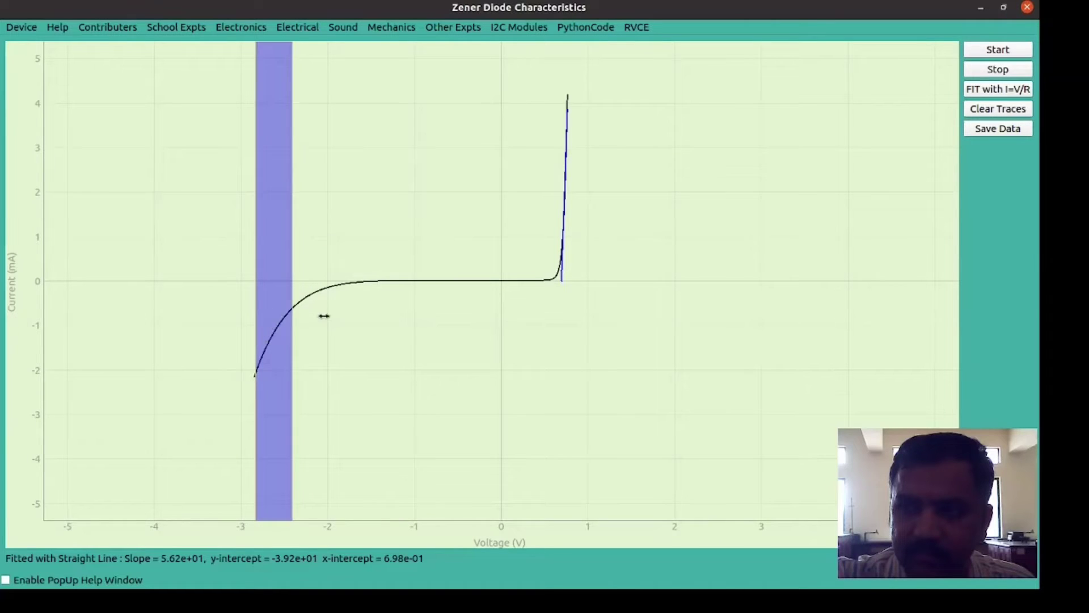
left_click(992, 89)
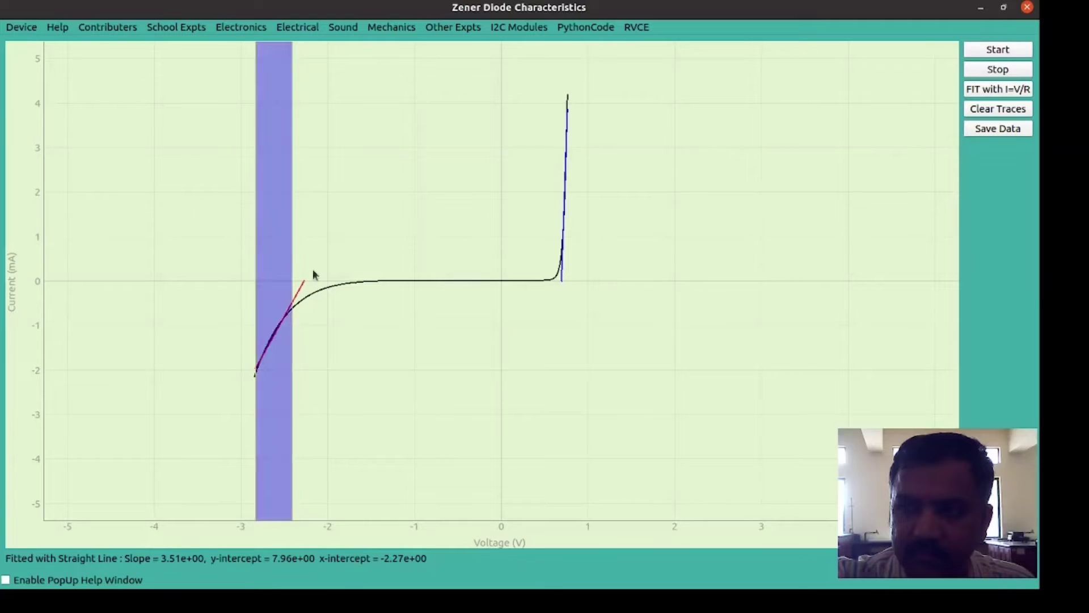
Save the measured data as zenerdiode.txt in the ECA1 folder on the Desktop
left_click(1007, 131)
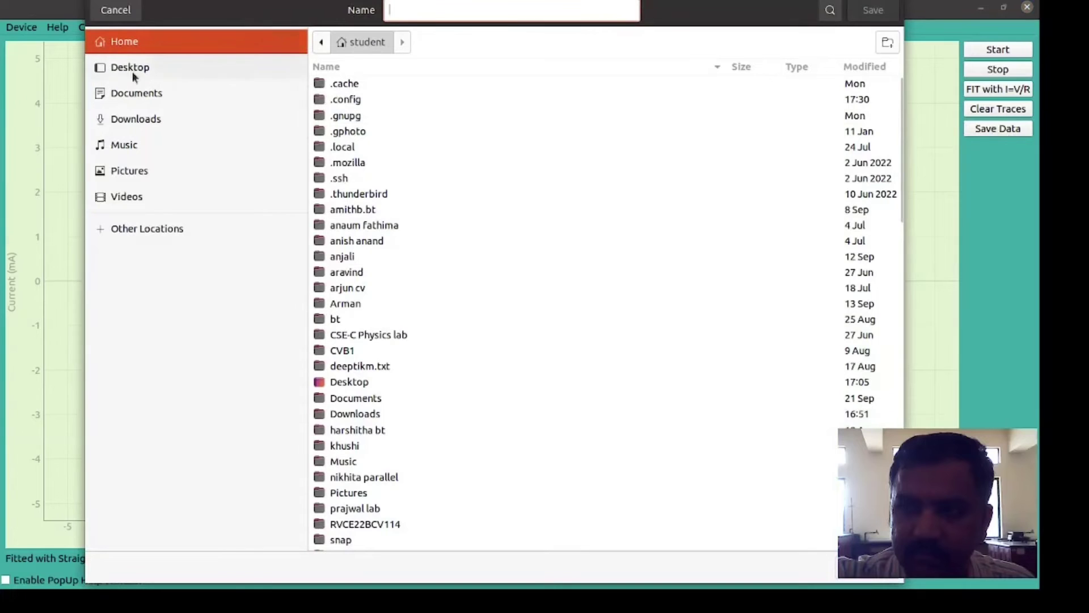
left_click(117, 71)
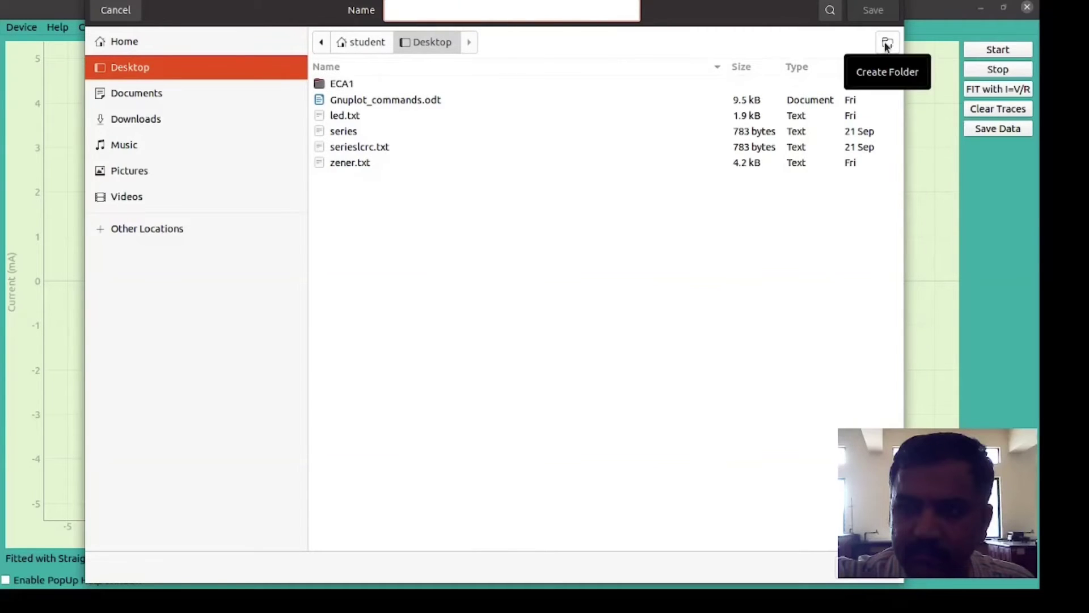
double_click(355, 85)
left_click(398, 10)
type("zenerdiode")
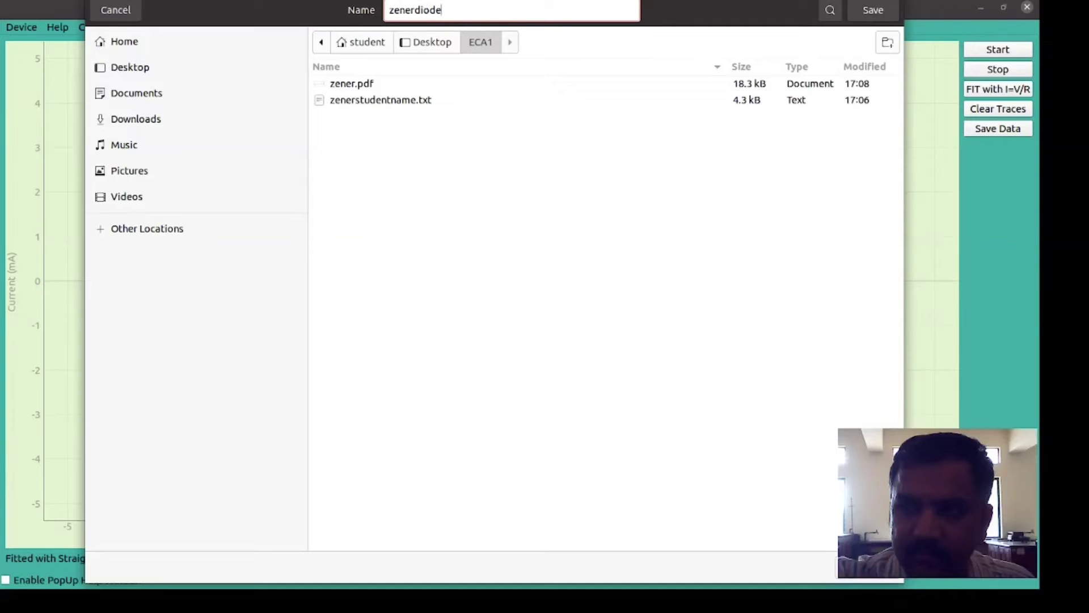
type(".txt")
left_click(872, 11)
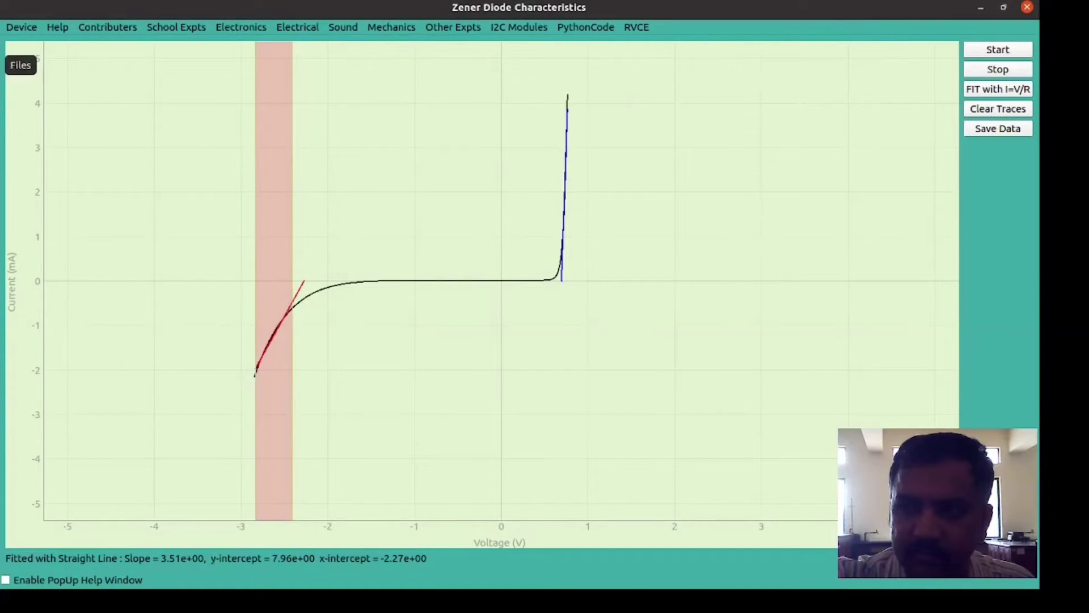
Switch to the file manager, open the ECA1 folder on the Desktop and open a terminal there
left_click(7, 65)
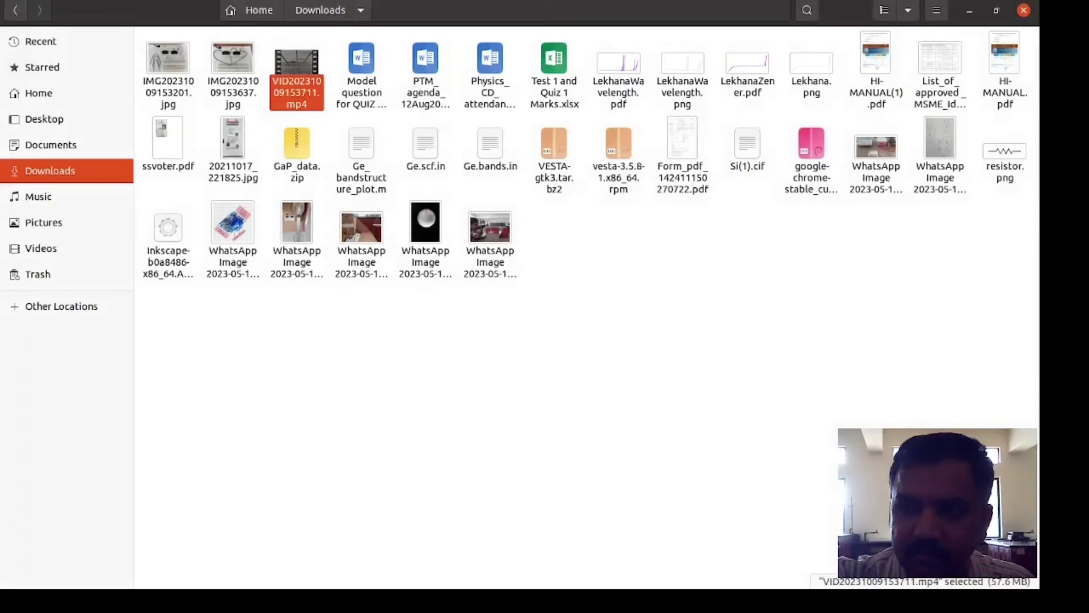
left_click(61, 119)
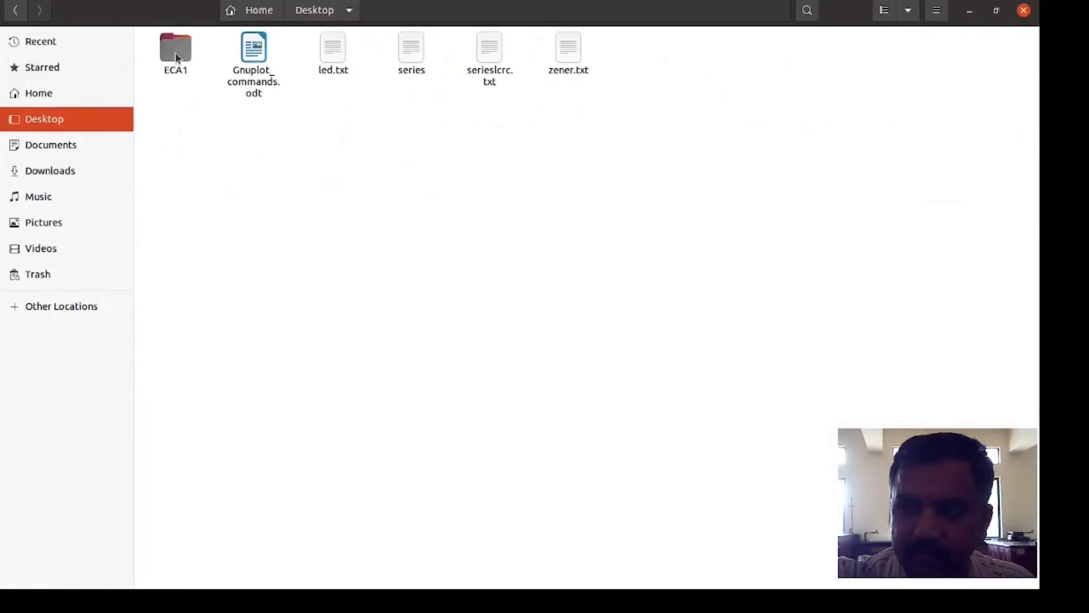
double_click(176, 54)
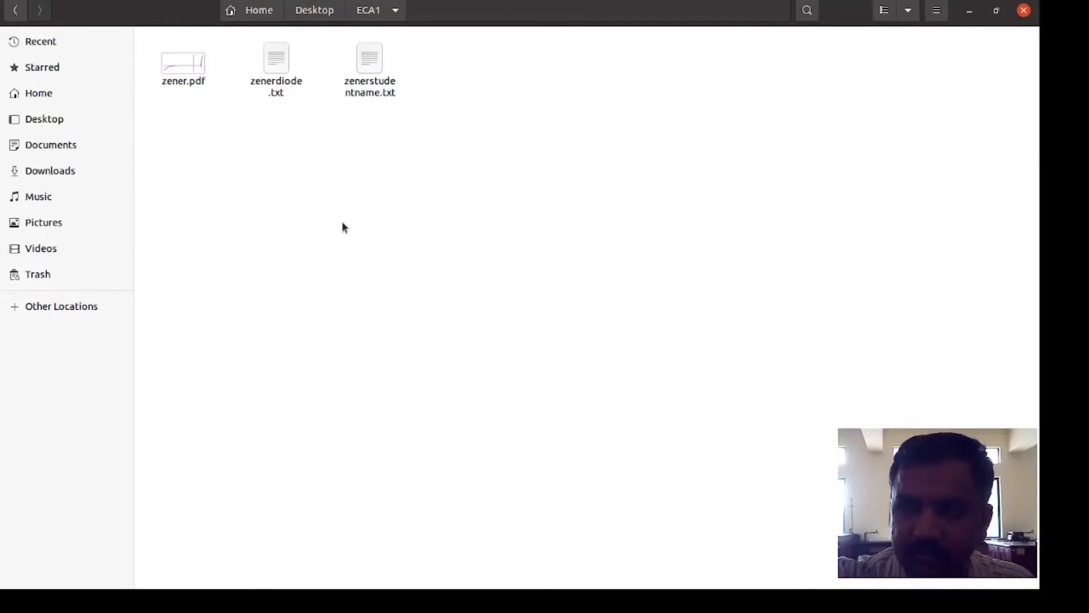
right_click(481, 277)
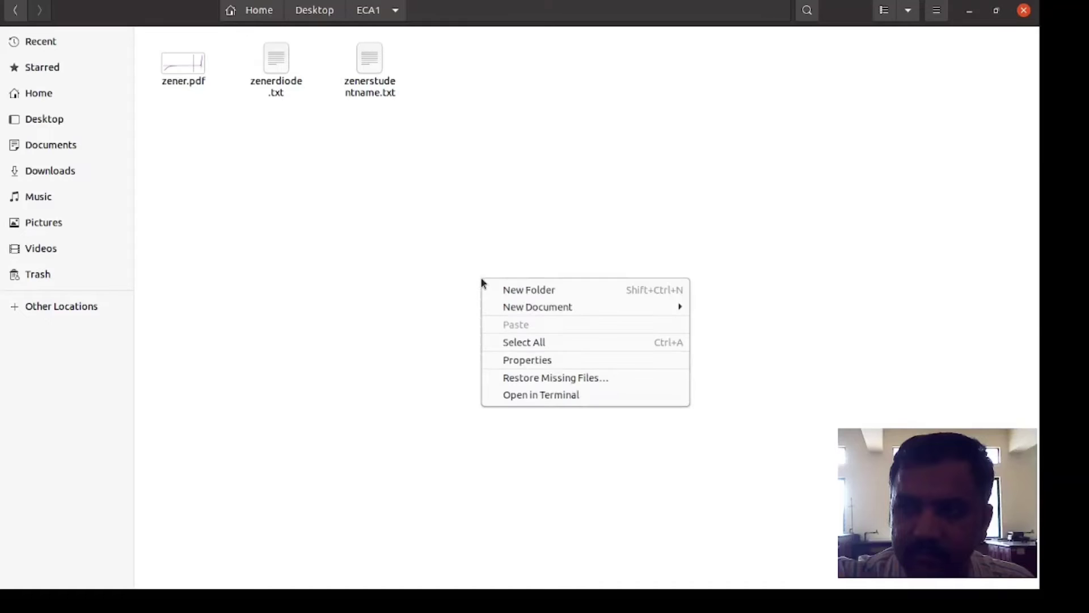
left_click(526, 394)
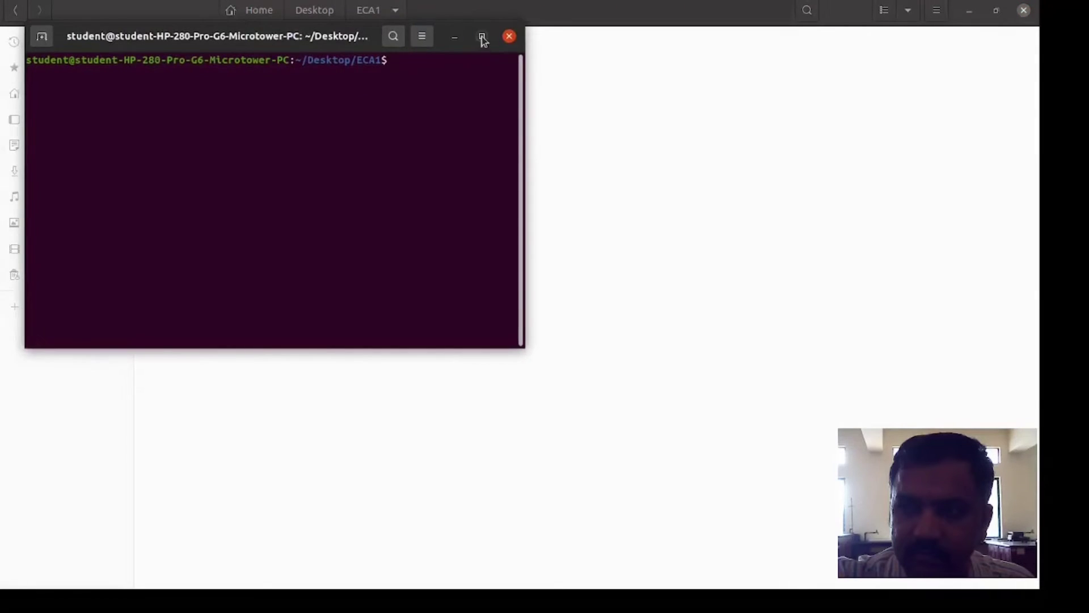
Maximize the terminal window and start gnuplot
left_click(481, 36)
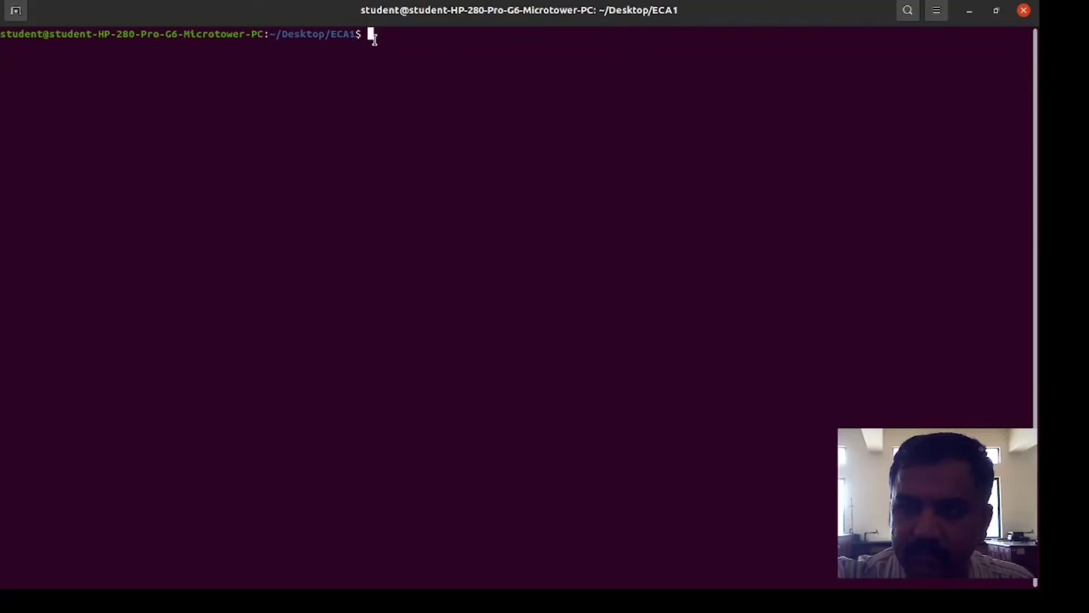
type("gnuplot")
key("Return")
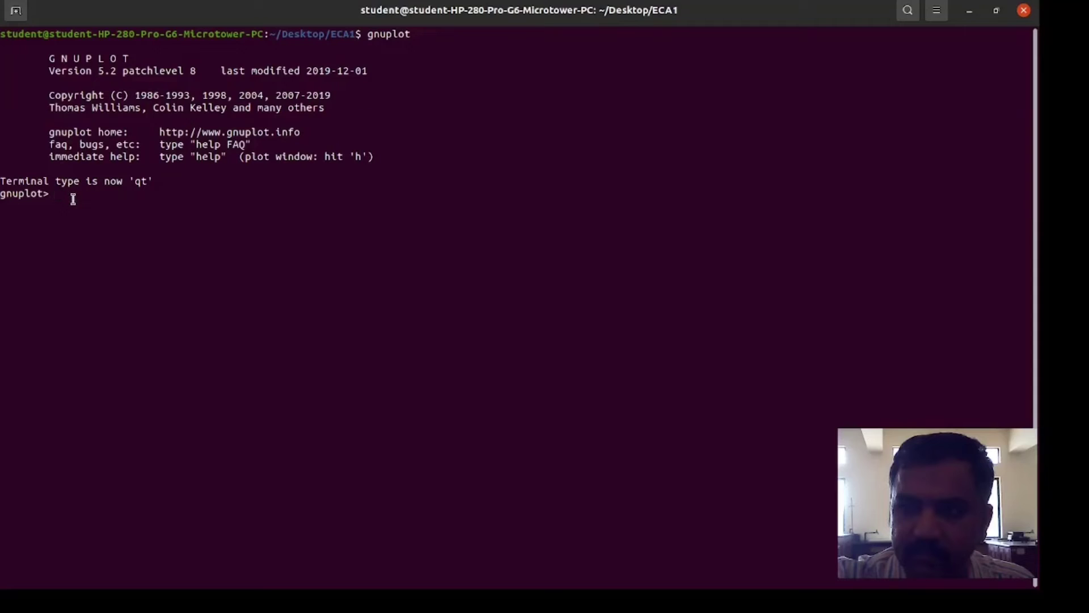
Turn on the timestamp and the zero axes for the plot with set timestamp and set zeroaxis
type("set timestamp")
key("Return")
type("set zer")
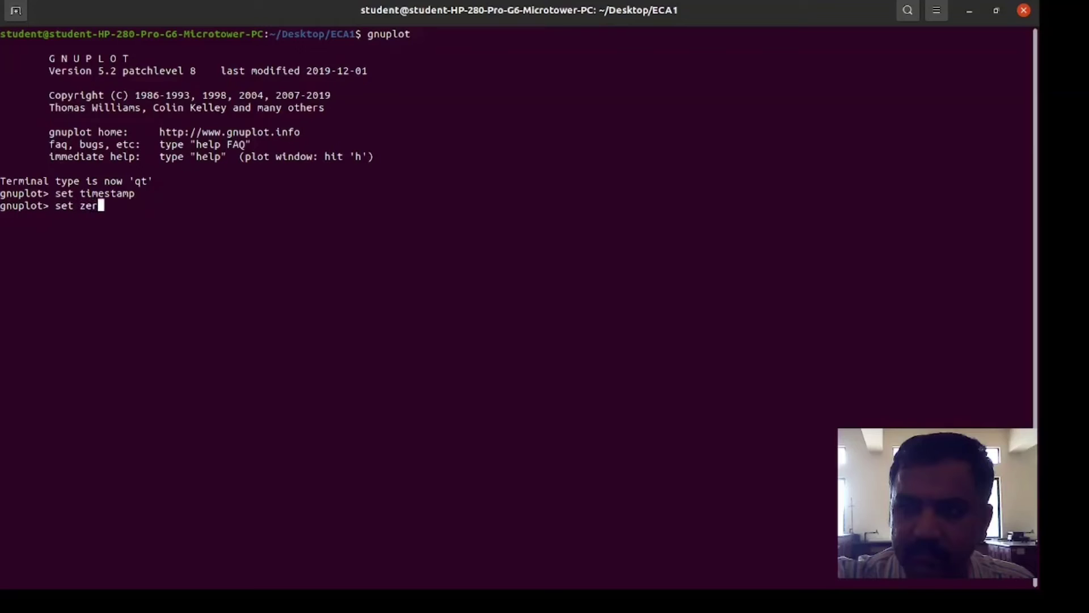
type("oaxis")
key("Return")
Set the plot title to 'Zener diode charecterstics'
type("set")
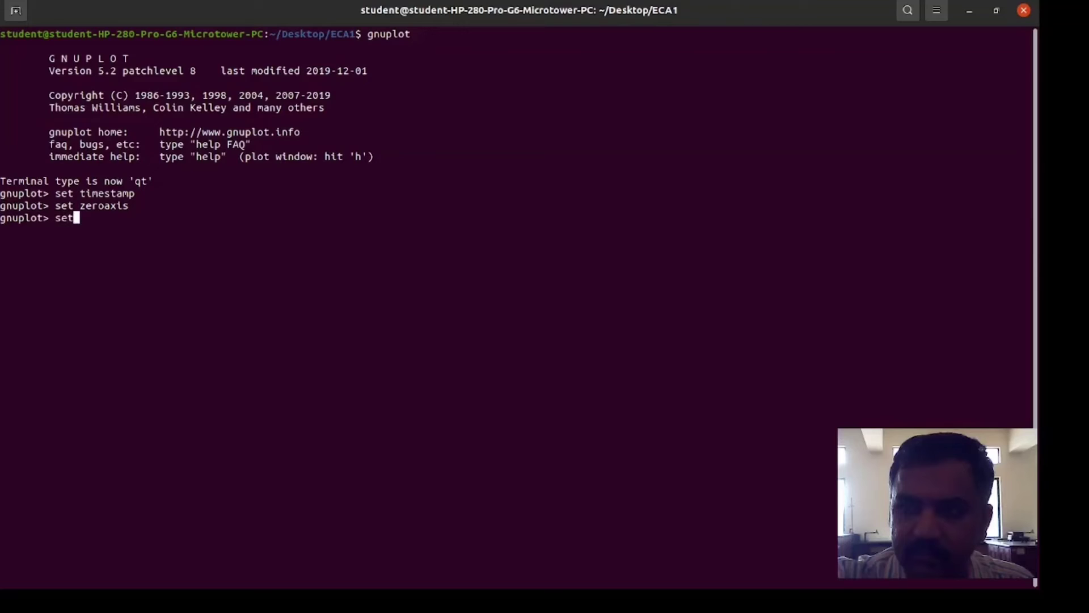
type(" title 'Zener diode char")
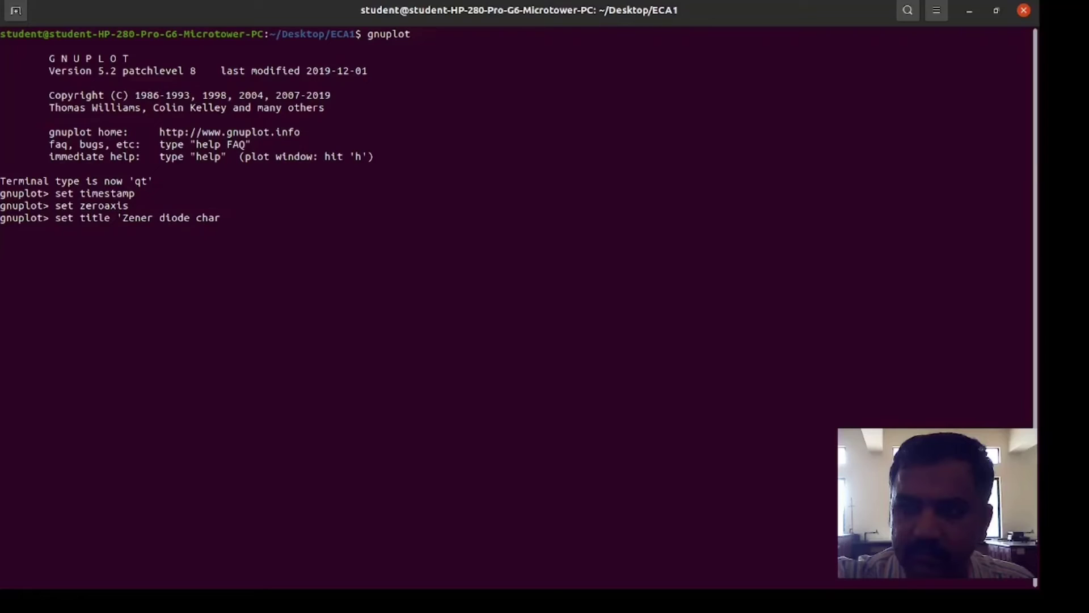
type("ecterstics")
type("'")
key("Return")
Label the x-axis 'Voltage in Volts' and the y-axis 'Current in mA'
type("set")
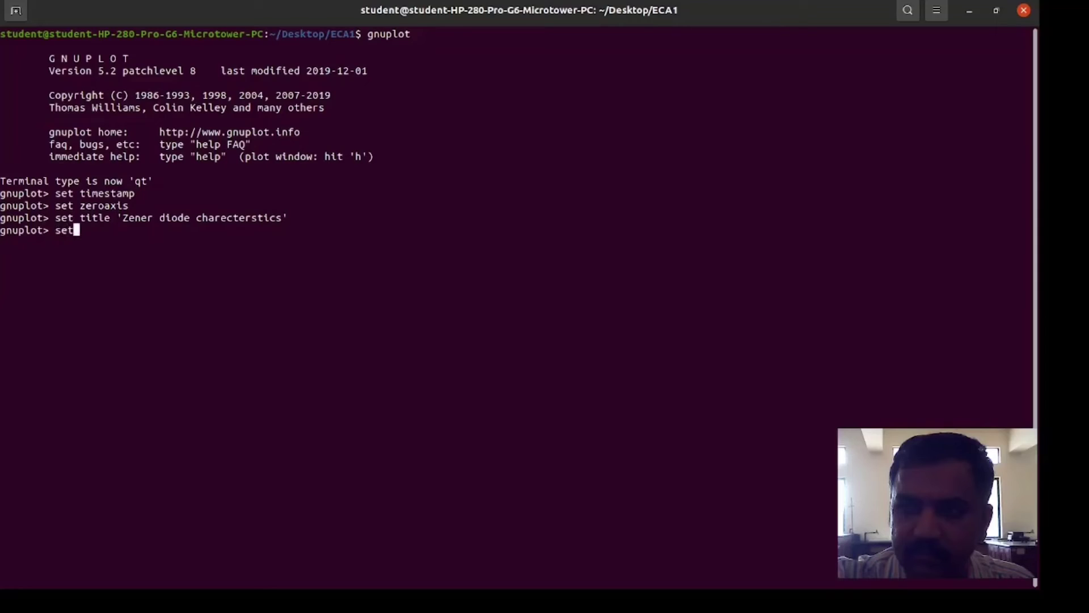
type(" xlabel 'Voltage in Volts'")
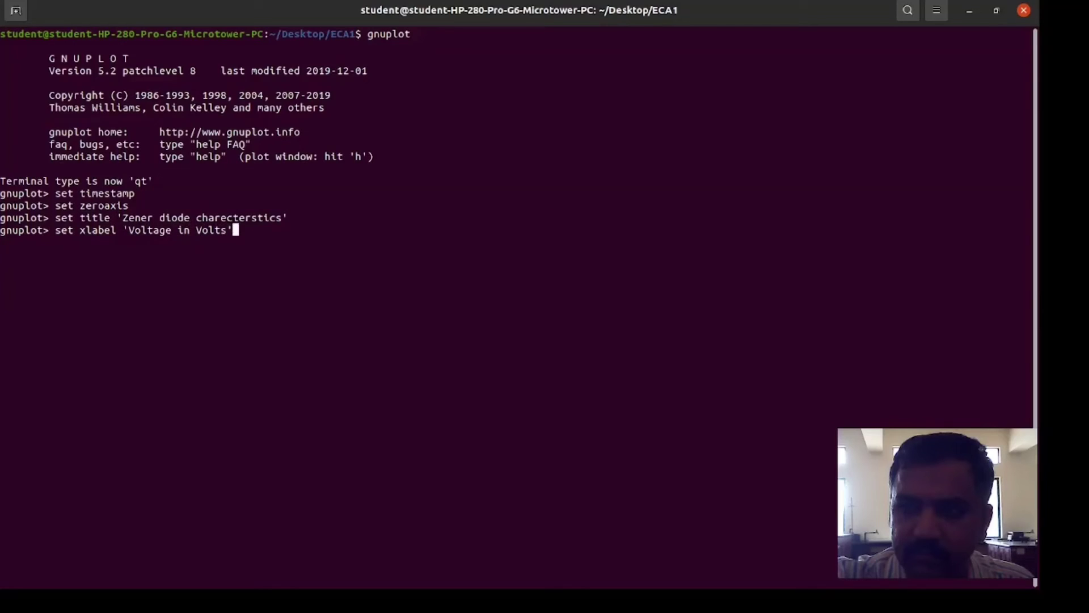
key("Return")
type("set ylabe")
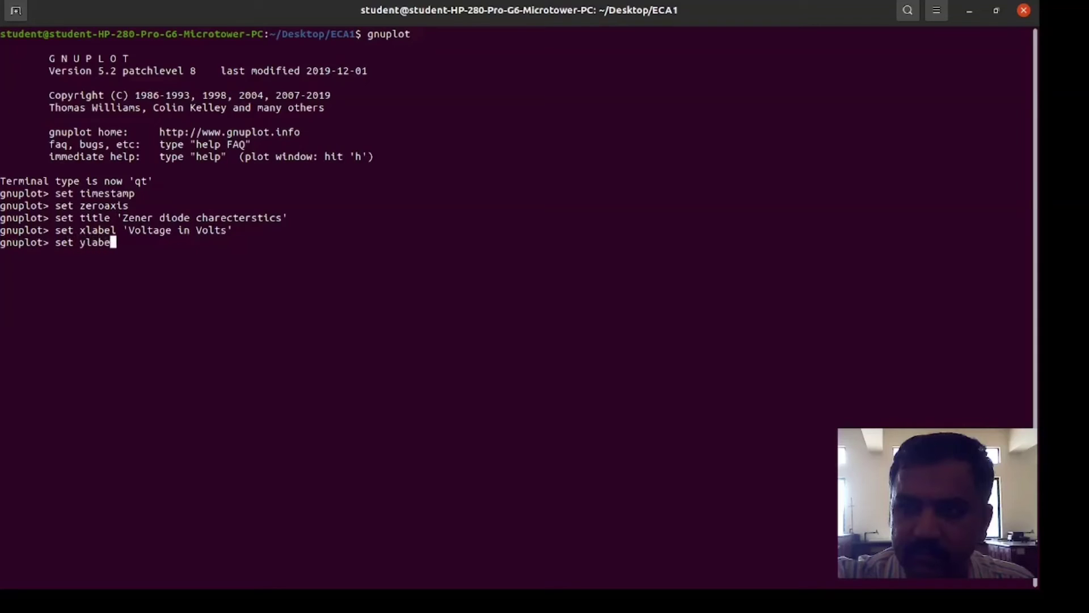
type("l 'Current in mA'")
key("Return")
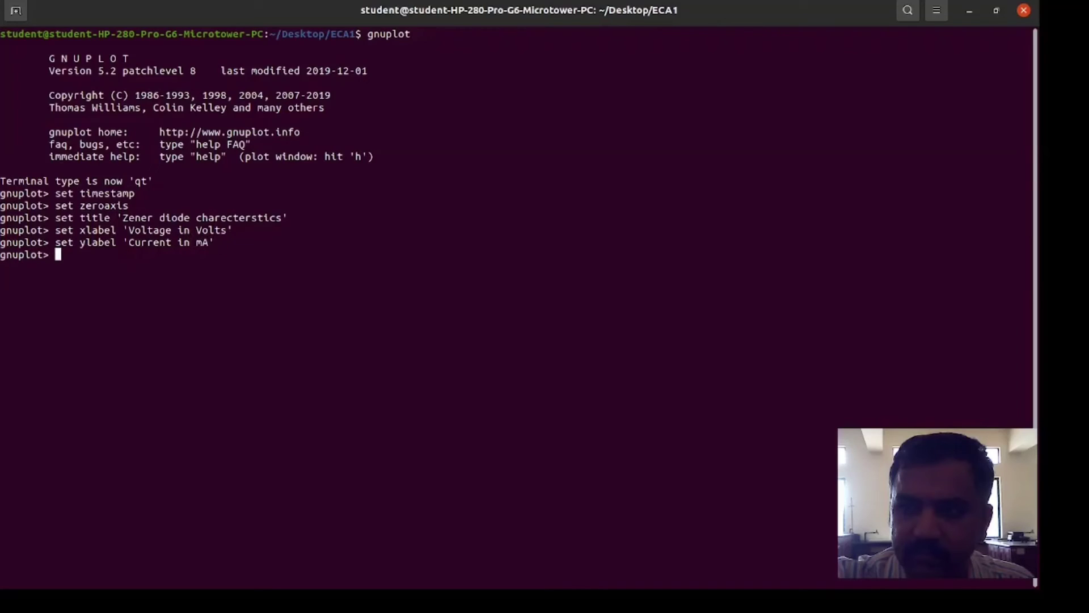
Plot 'zenerdiode.txt' with linespoints (w lp) and maximize the plot window
type("plot 'zenerd")
key("Tab")
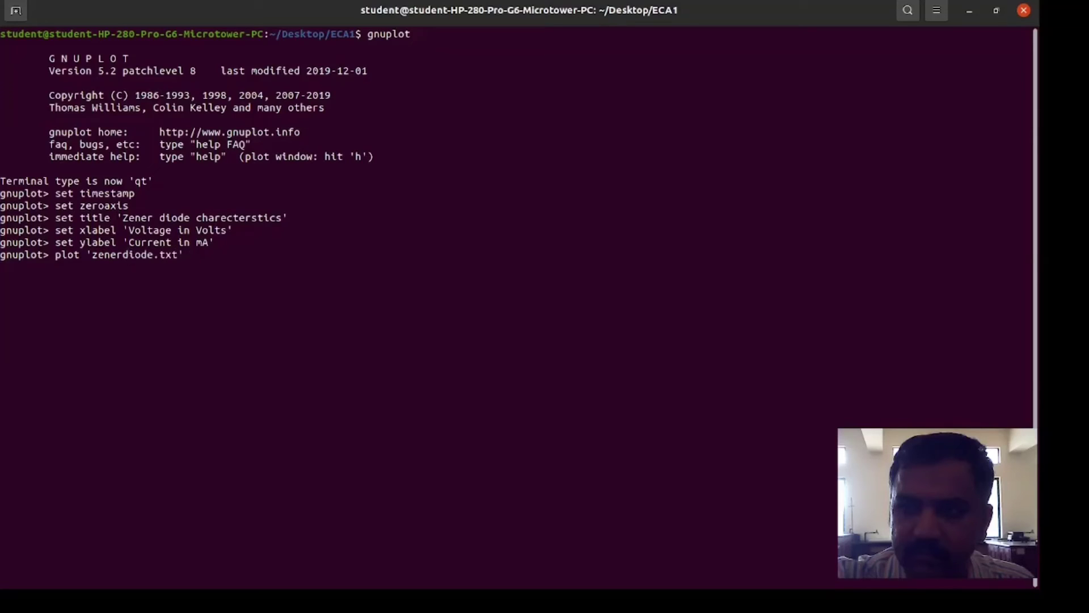
type("w lp")
key("Return")
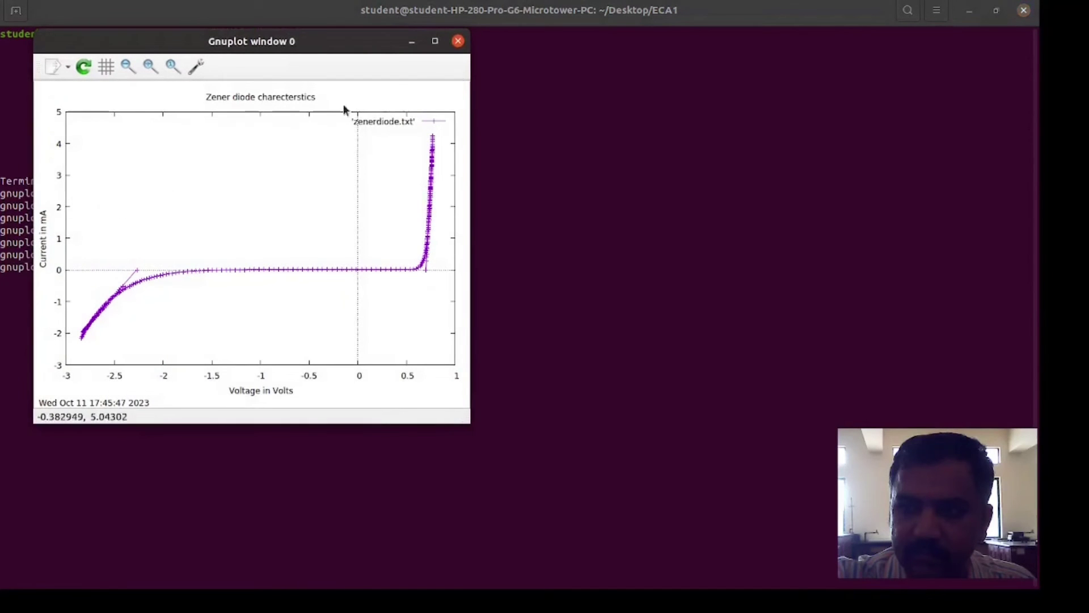
left_click(434, 41)
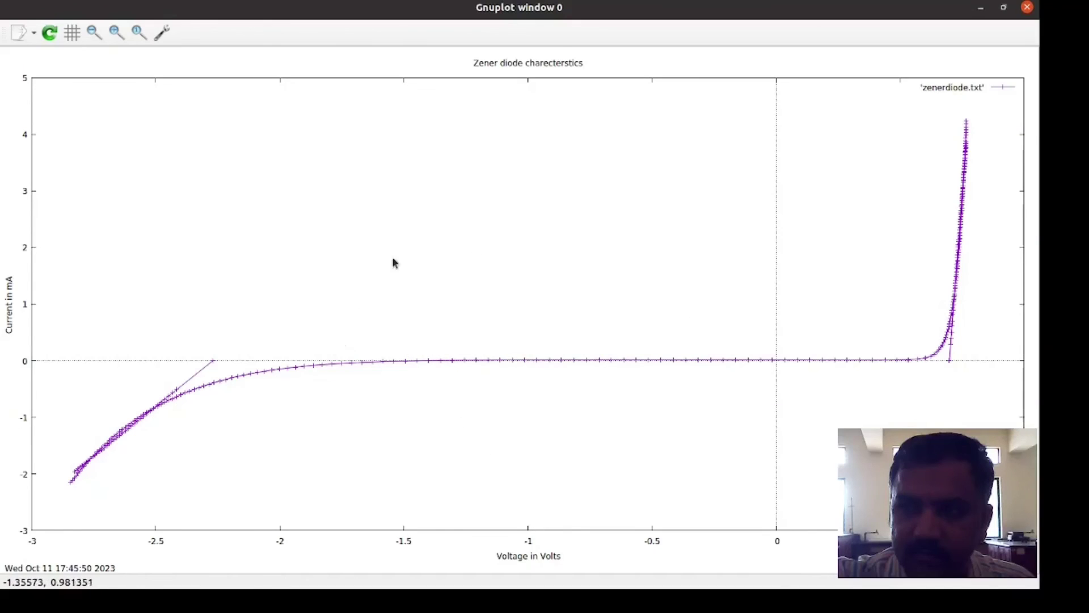
Export the plot as zenerdiode.pdf to the ECA1 folder and switch to the file manager to check the file
left_click(35, 37)
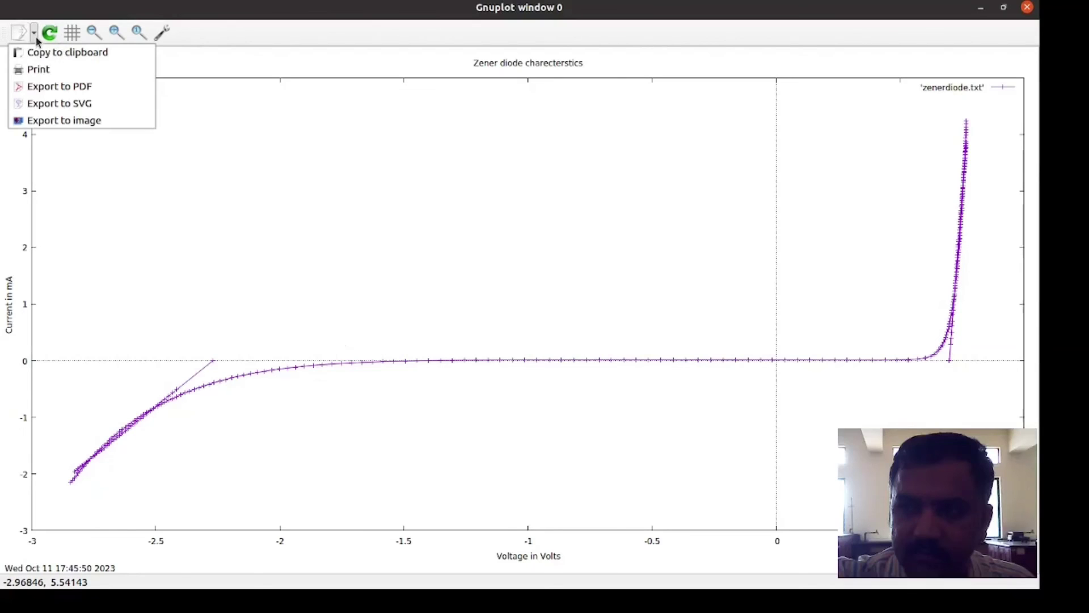
left_click(66, 86)
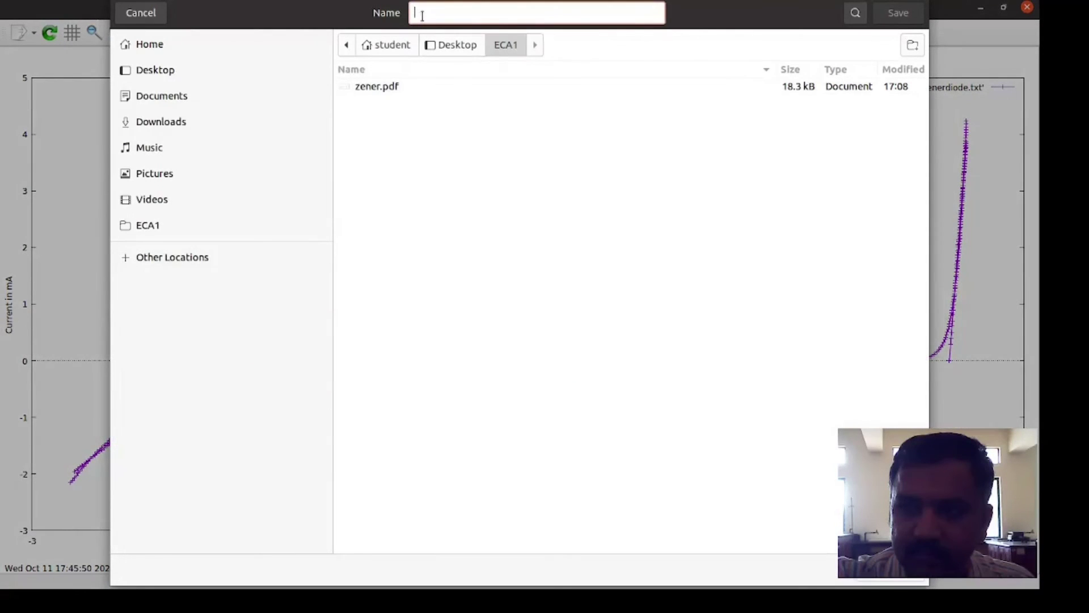
type("zenerdiode.pdf")
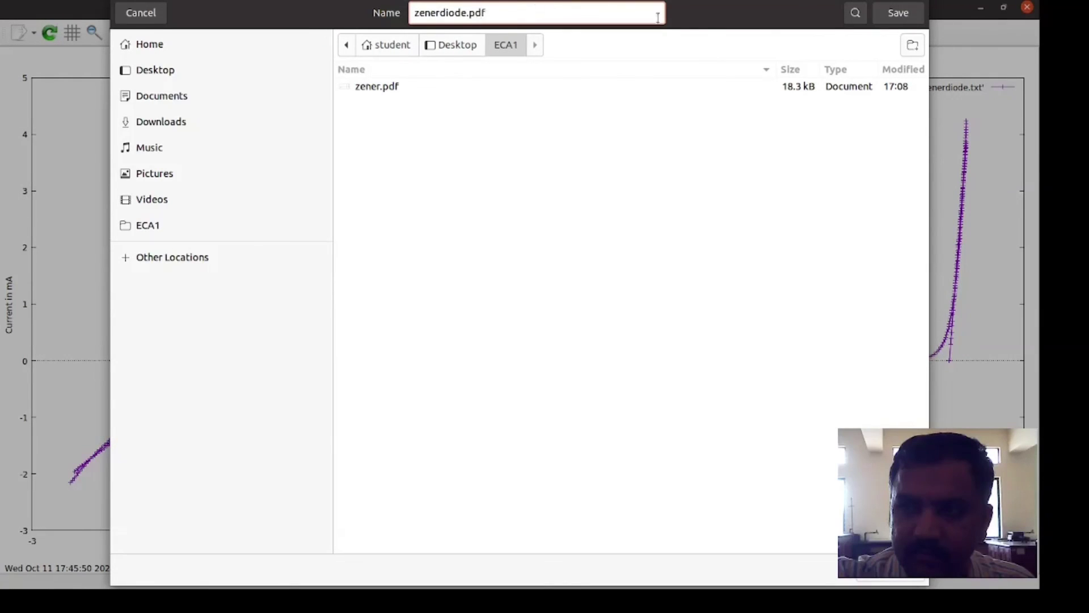
left_click(895, 22)
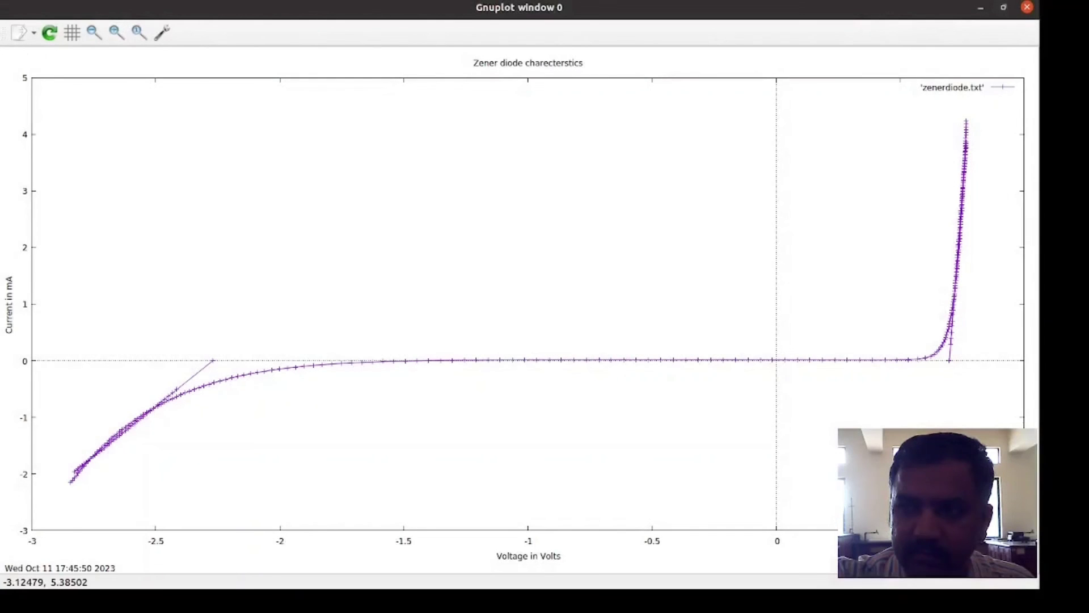
key("alt+Tab")
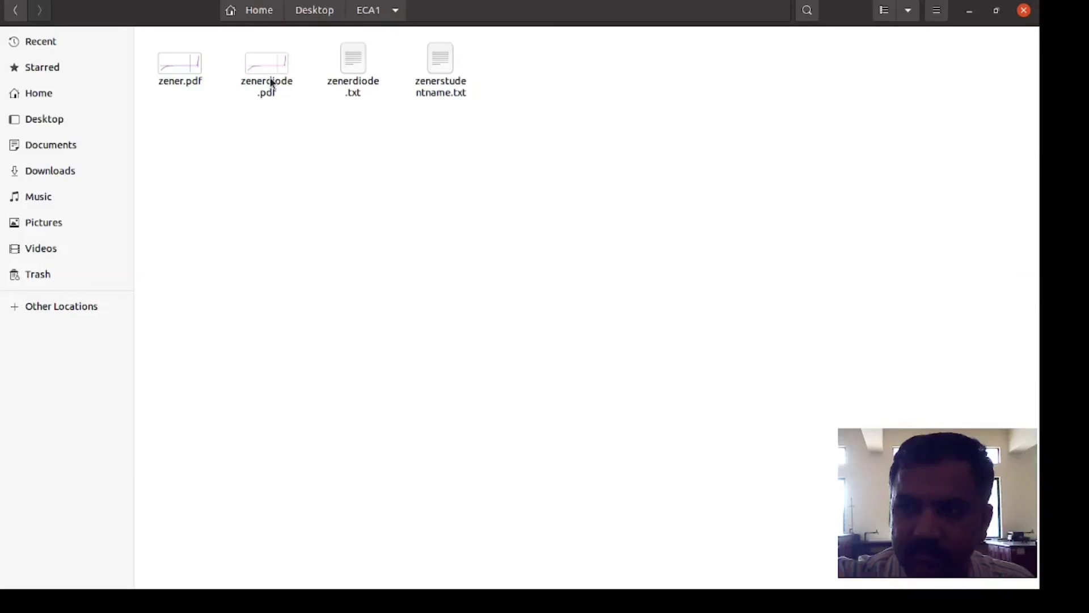
Switch to the lab manual PDF in the browser and review the Zener diode fit entries, forward resistance calculation, gnuplot commands and results section
key("alt+Tab")
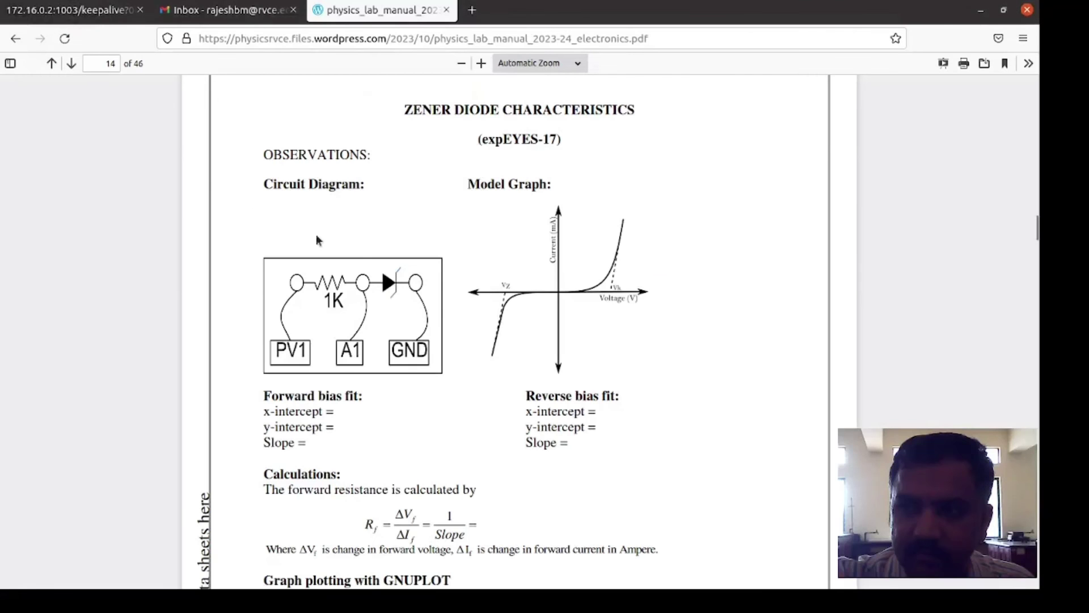
scroll(435, 304, "down", 3)
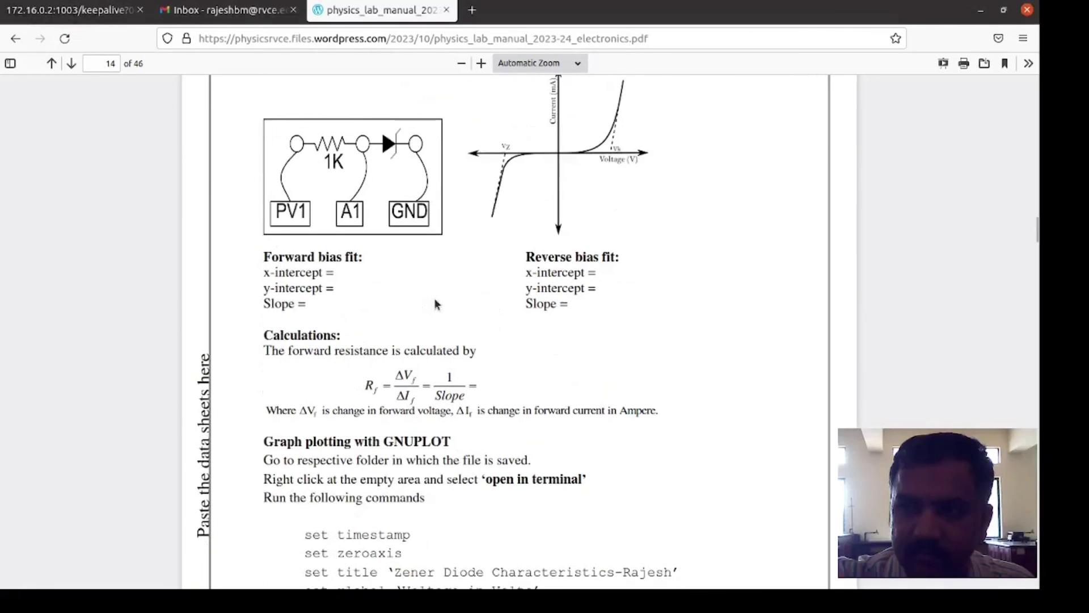
scroll(434, 304, "down", 2)
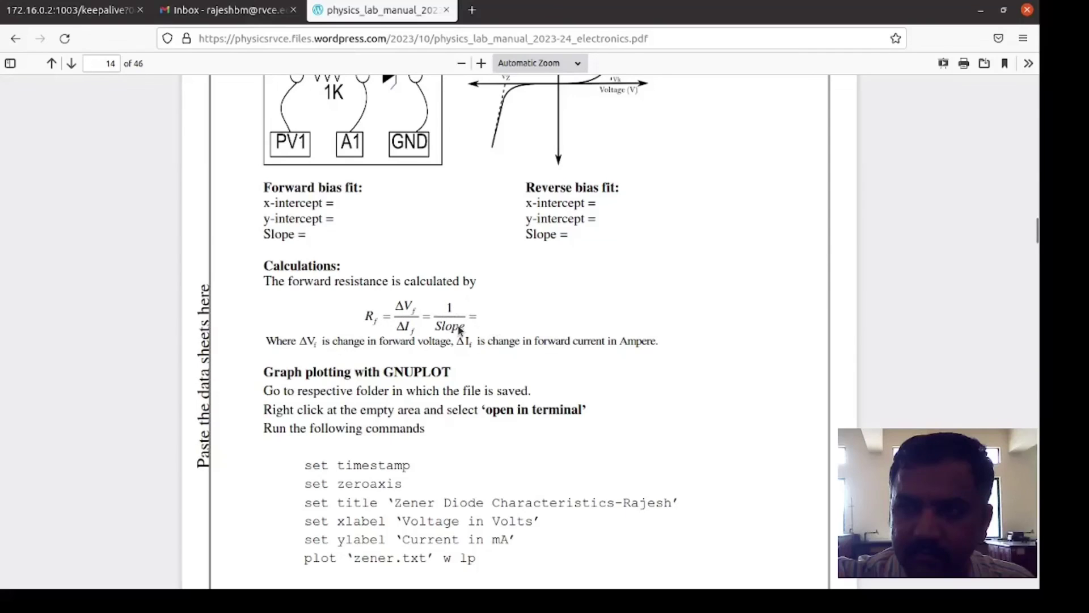
scroll(448, 321, "up", 5)
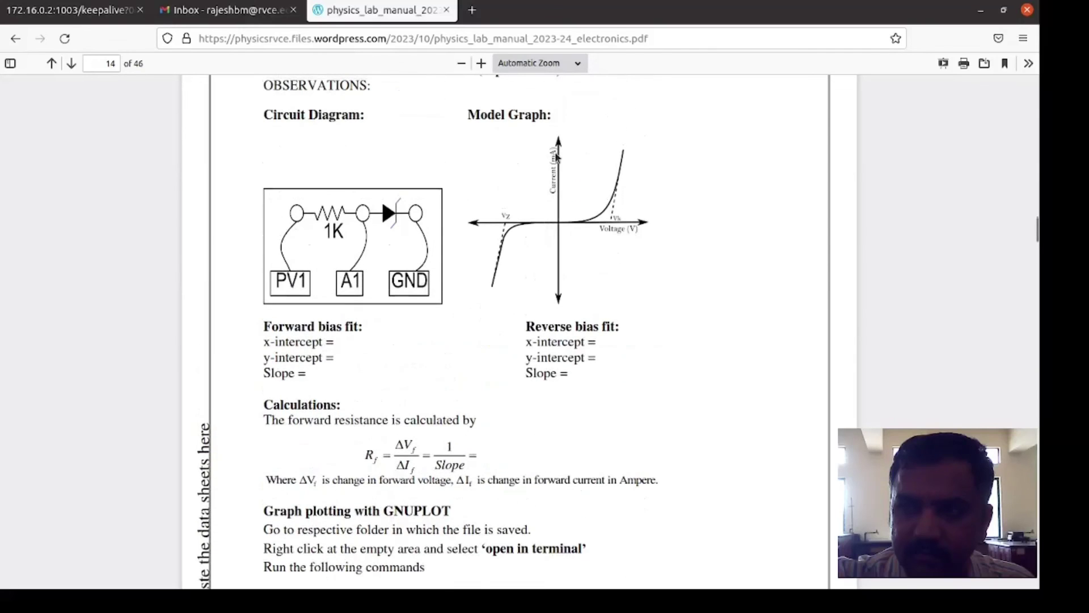
scroll(468, 329, "down", 3)
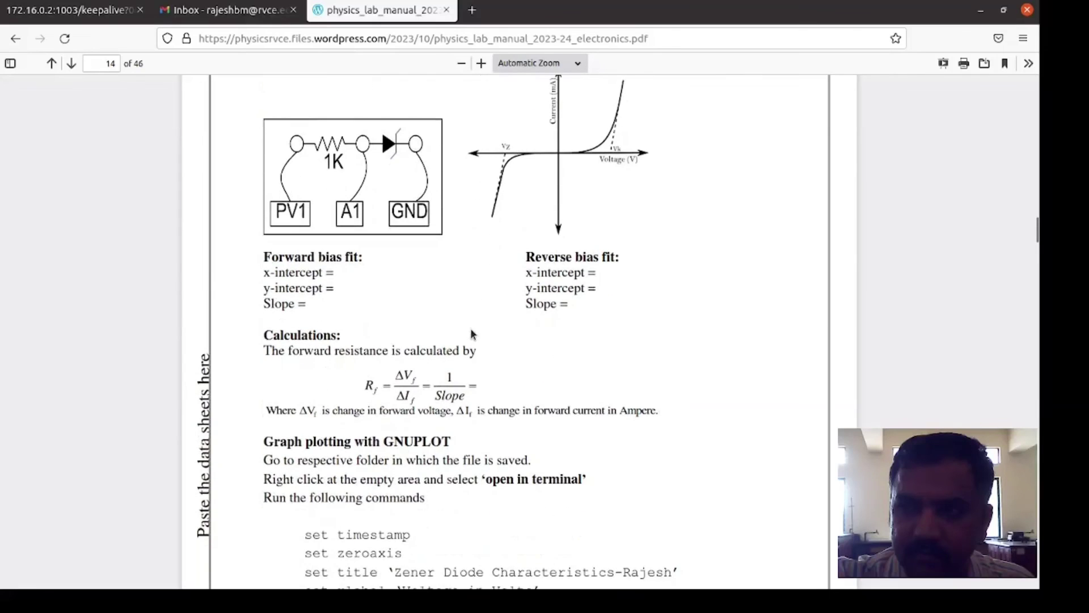
scroll(437, 388, "down", 8)
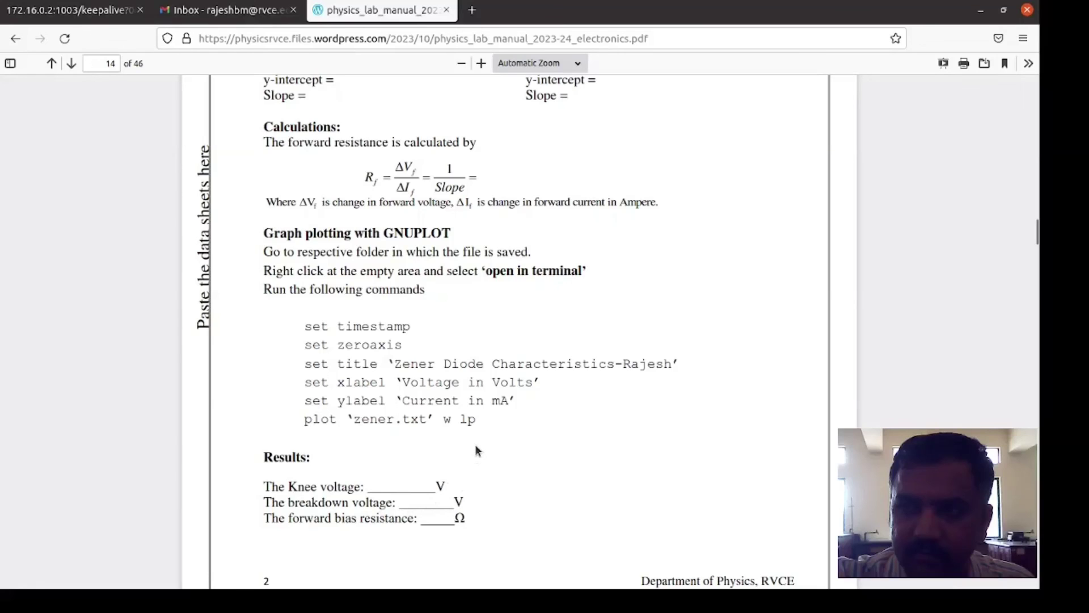
scroll(547, 442, "up", 5)
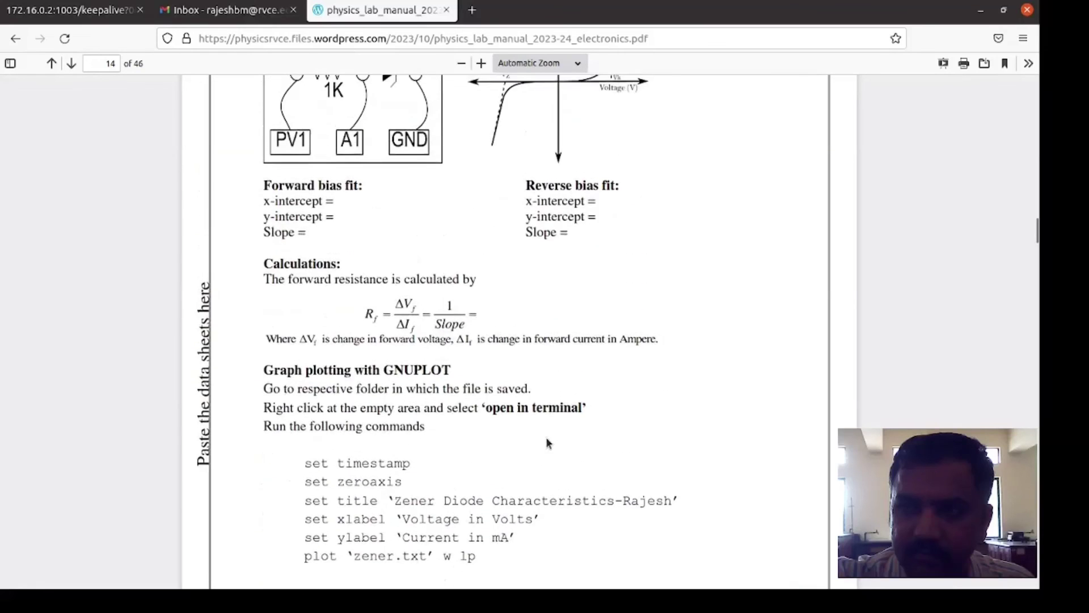